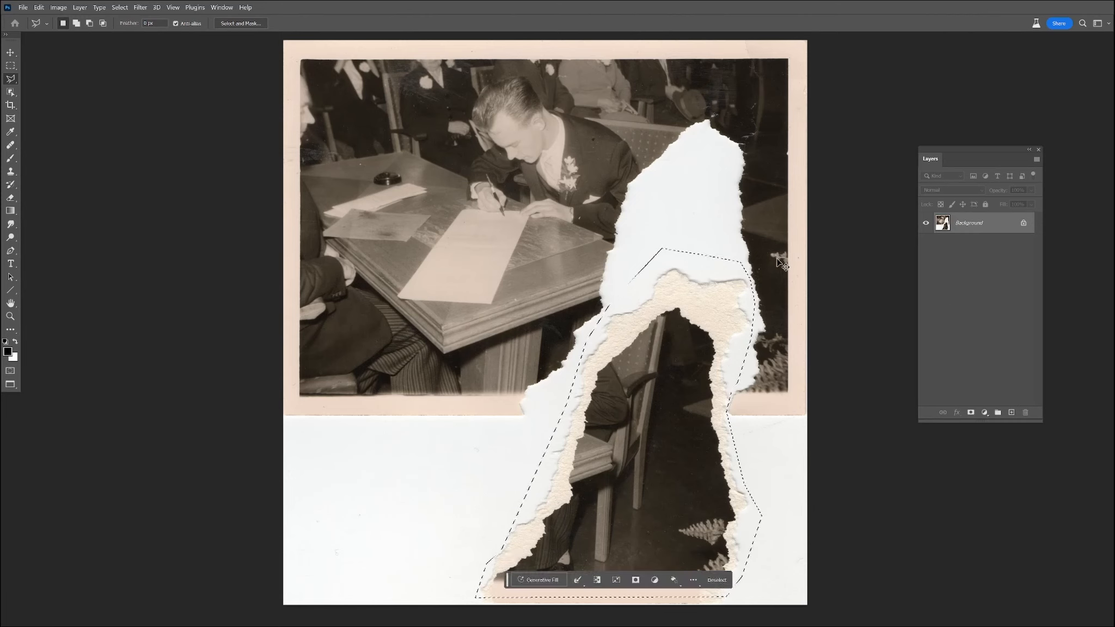
Cut the outlined torn photo fragment out of the Background and paste it onto its own layer.
click(39, 7)
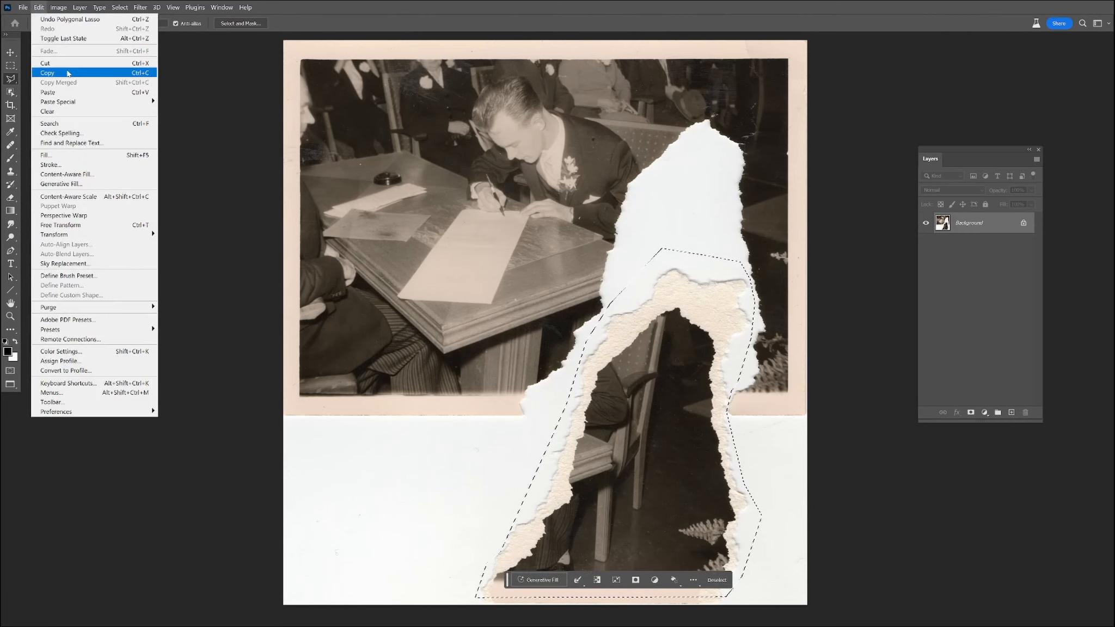
click(45, 63)
click(39, 7)
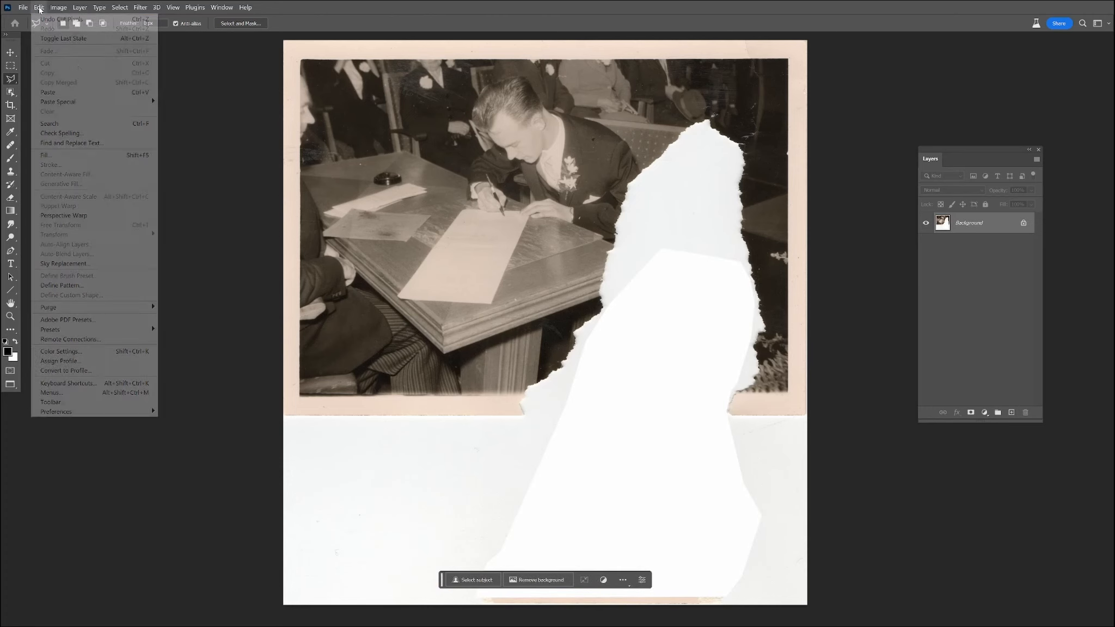
click(75, 92)
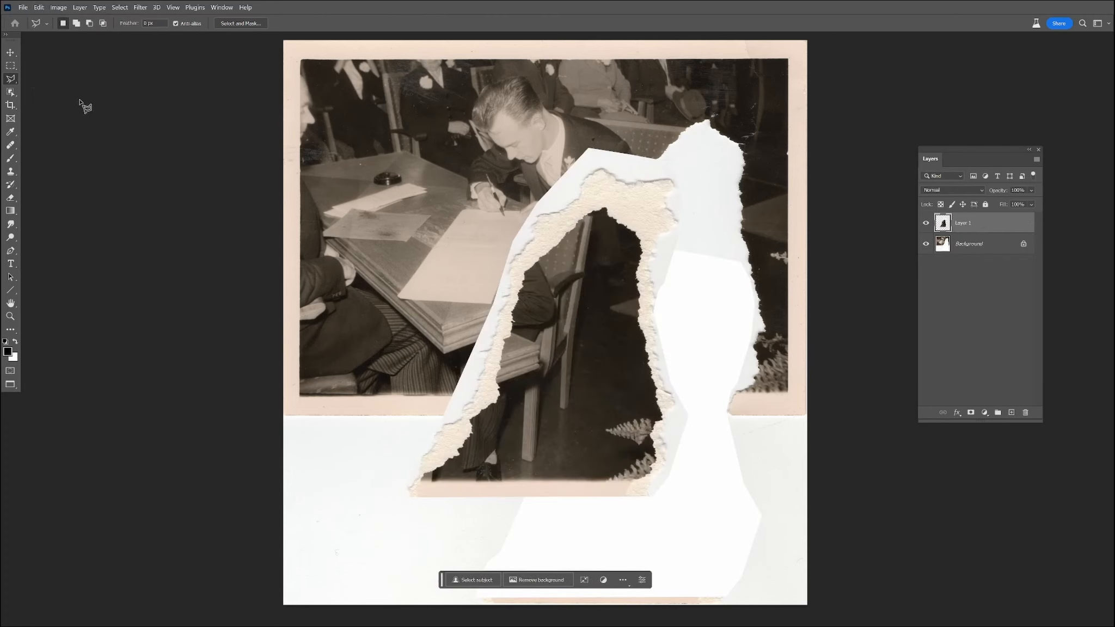
Move the pasted fragment up and left over the signing table and hide its layer.
click(11, 52)
drag(555, 256, 458, 230)
click(926, 224)
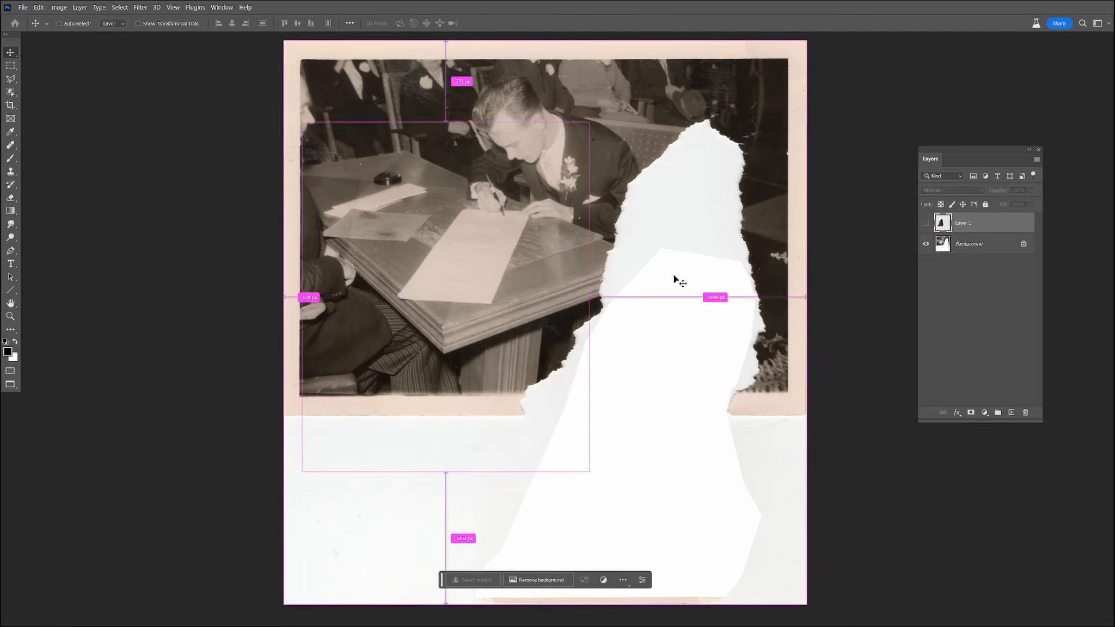
Apply Levels to the Background layer, lowering the white input level to about 226 so the torn gap turns pure white.
click(979, 244)
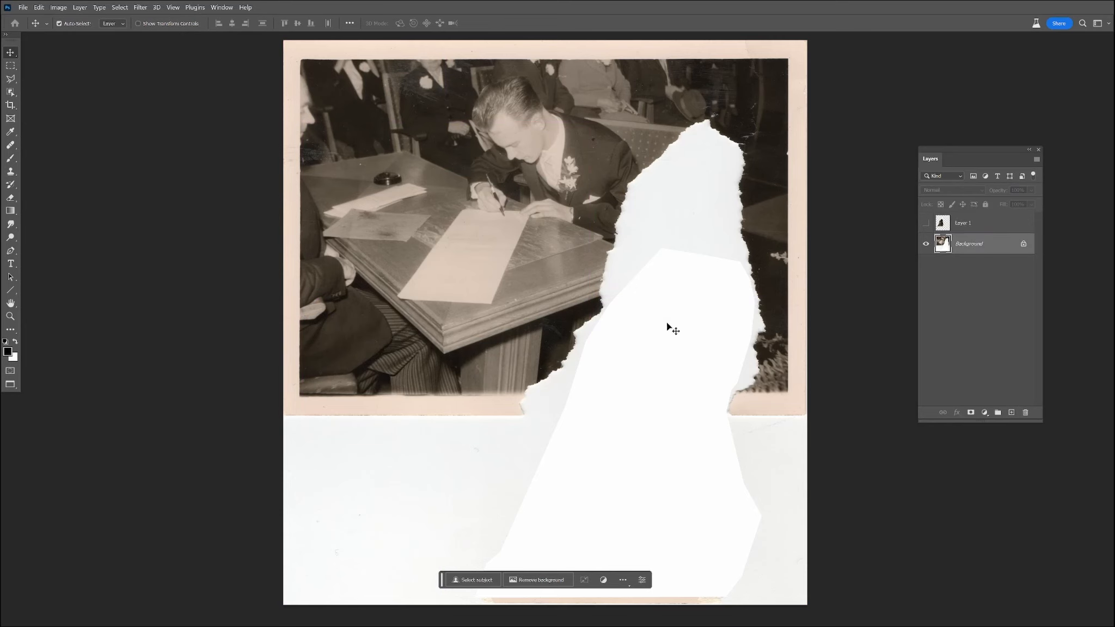
scroll(679, 208, up, 4)
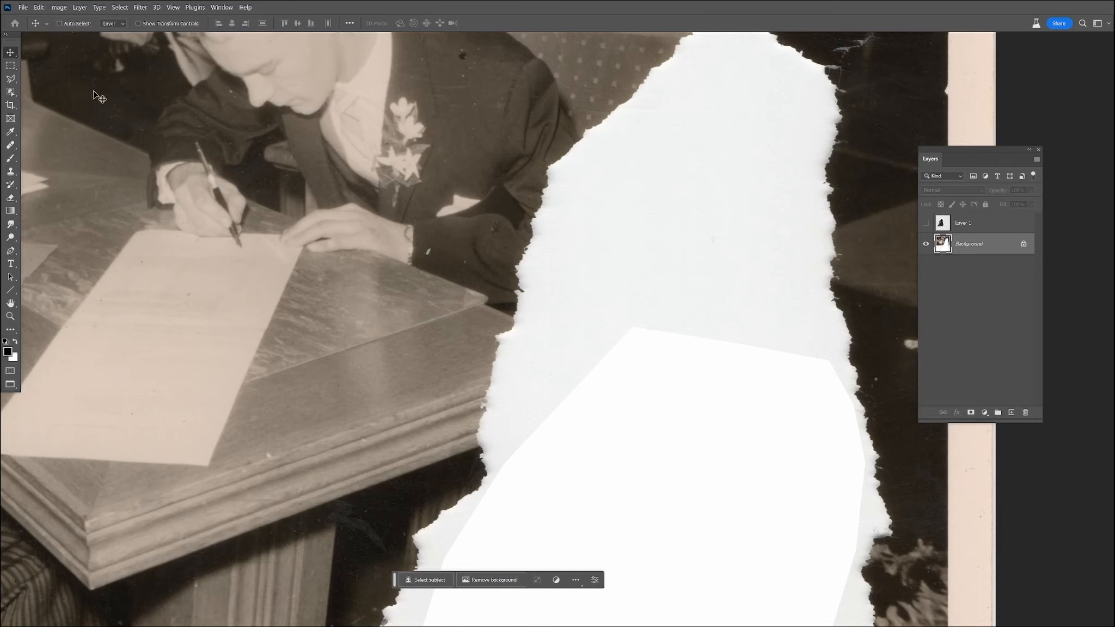
key(ctrl)
click(58, 8)
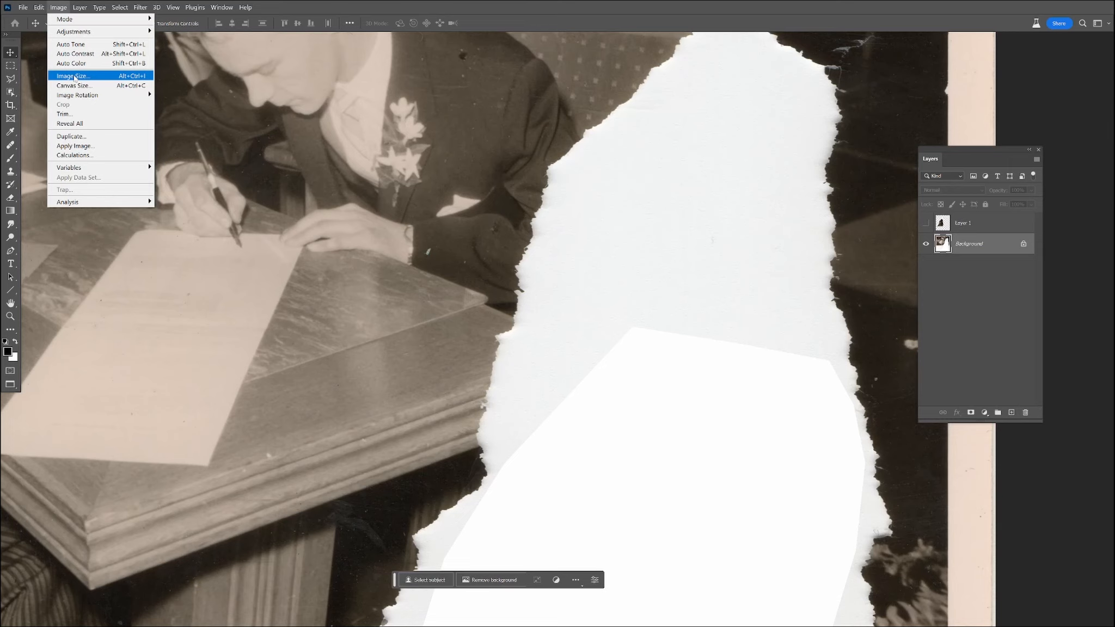
mouse_move(74, 32)
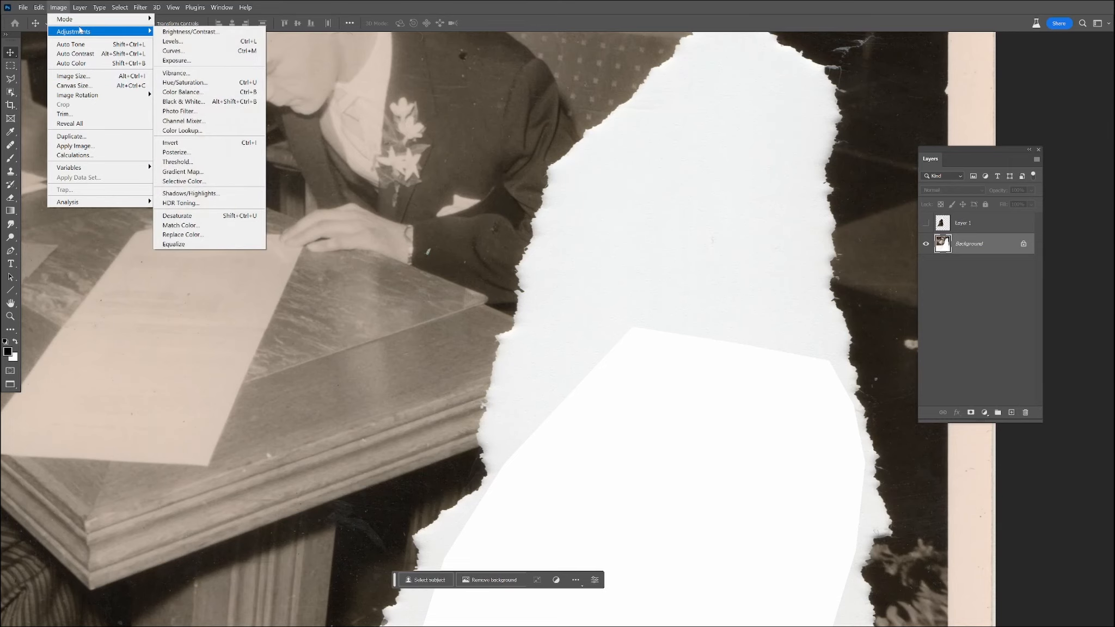
click(172, 41)
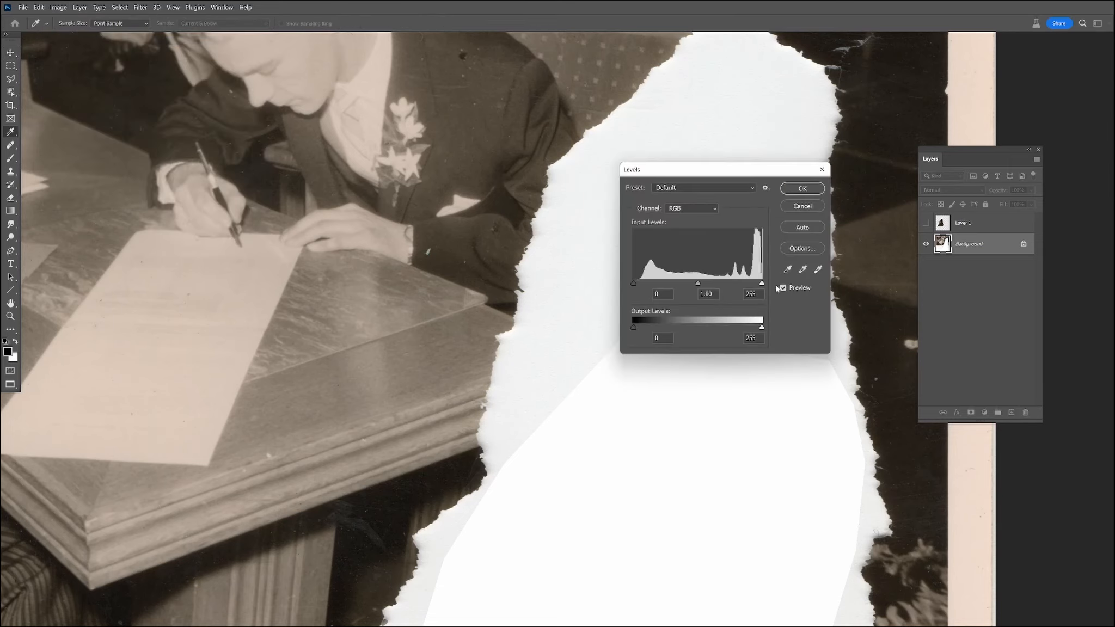
drag(763, 284, 750, 283)
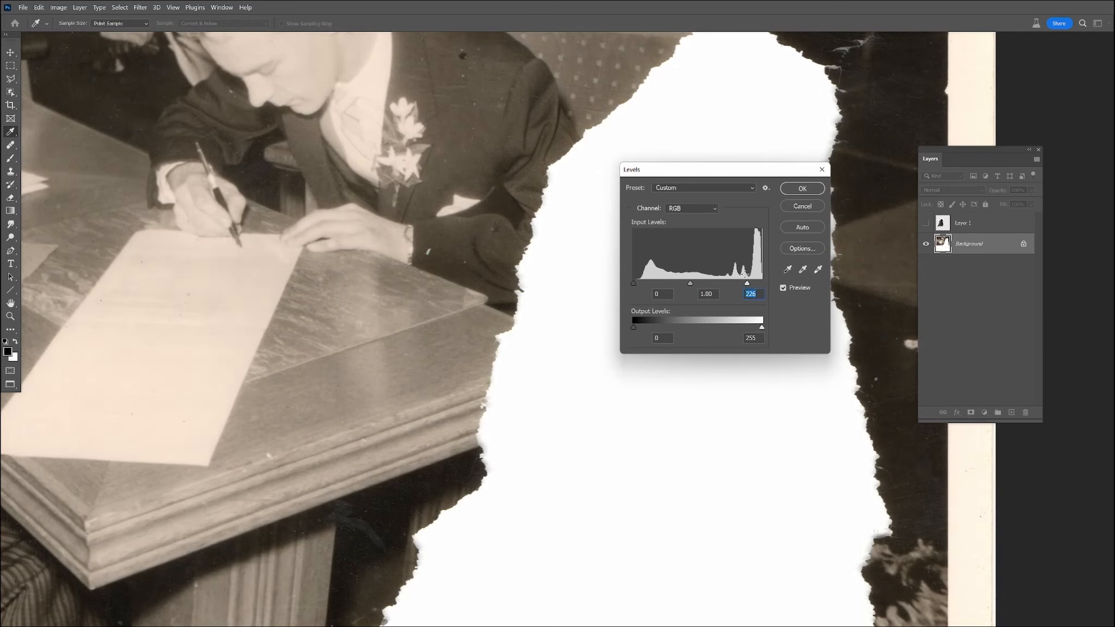
mouse_move(748, 283)
mouse_down()
mouse_move(766, 282)
mouse_move(750, 284)
mouse_up()
click(801, 190)
scroll(629, 307, down, 3)
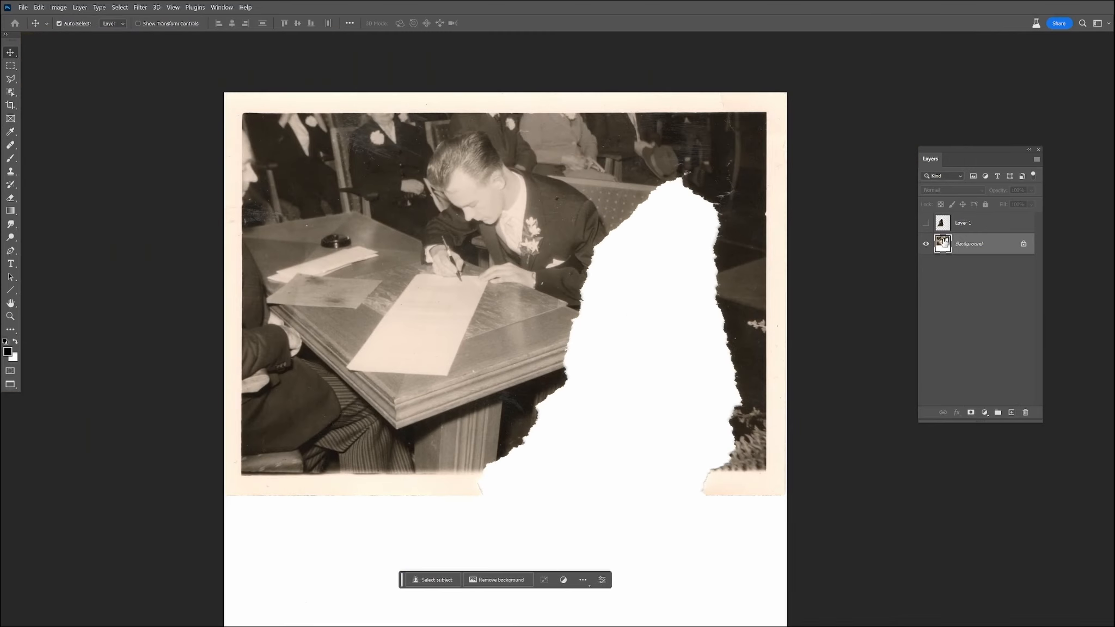
Show the fragment's layer again and move the fragment up and right until it lies within the main photo.
click(924, 228)
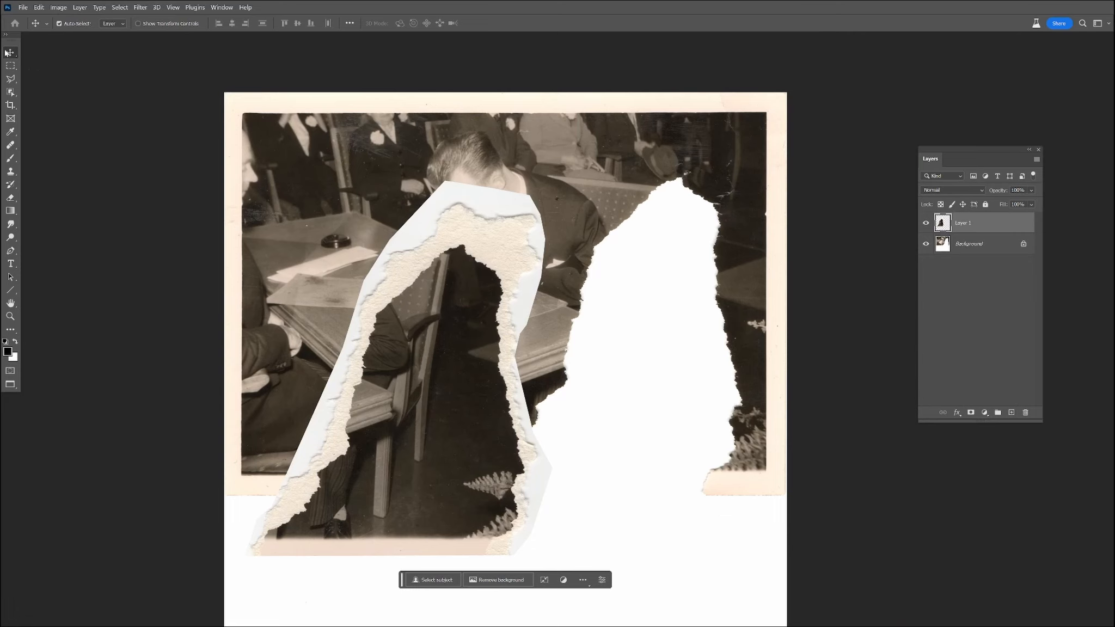
drag(376, 308, 427, 230)
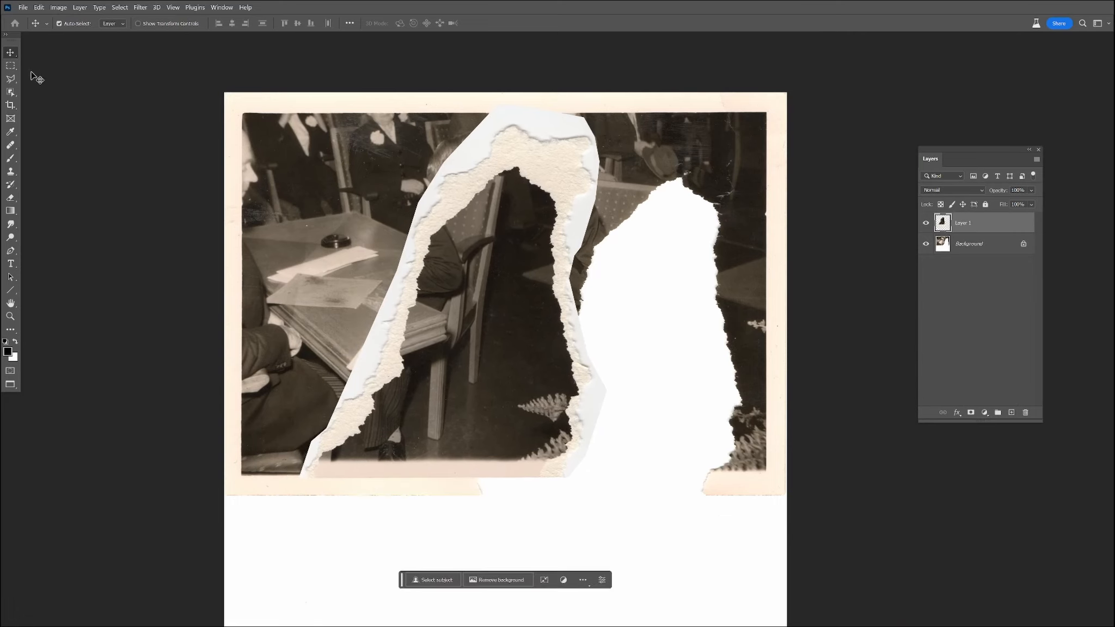
Crop the canvas from the bottom up to the lower border of the main photo, removing the empty white area.
click(10, 105)
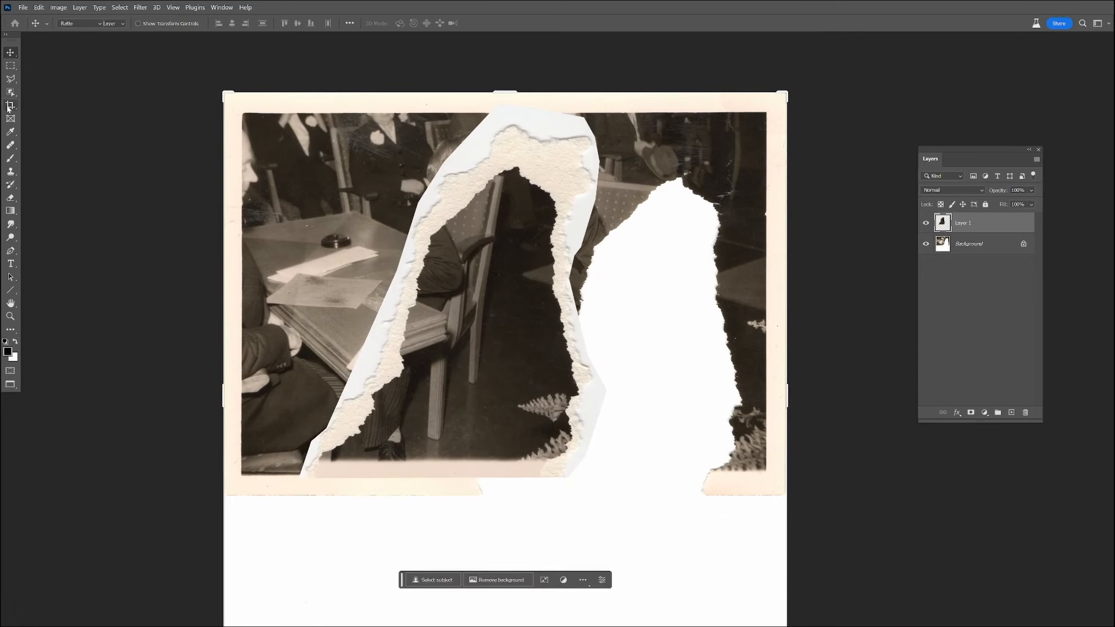
scroll(419, 180, down, 5)
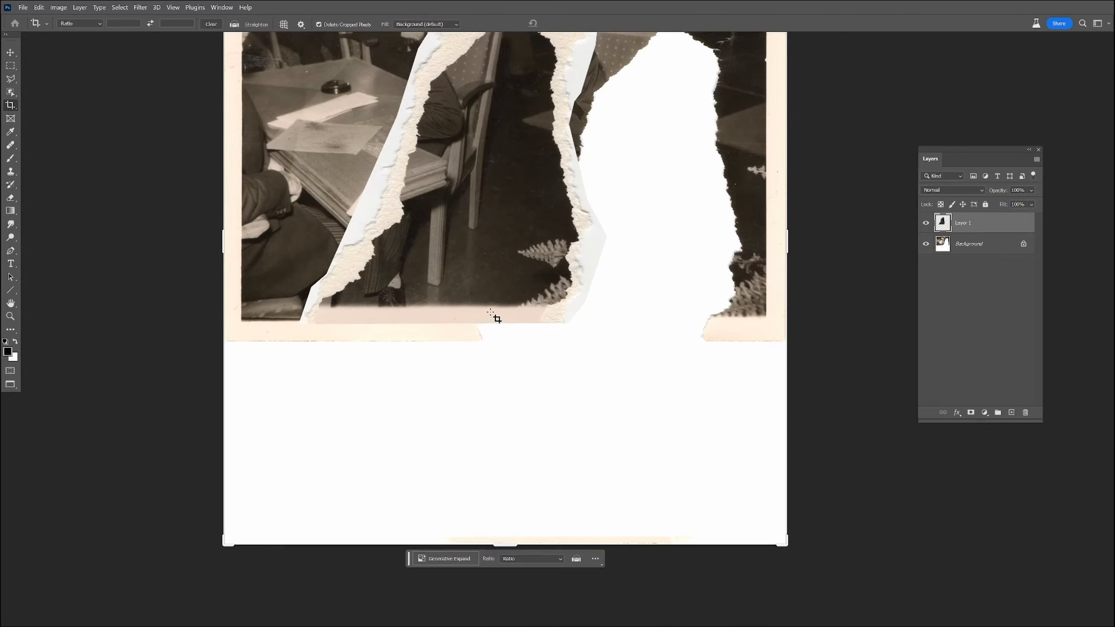
drag(501, 543, 506, 439)
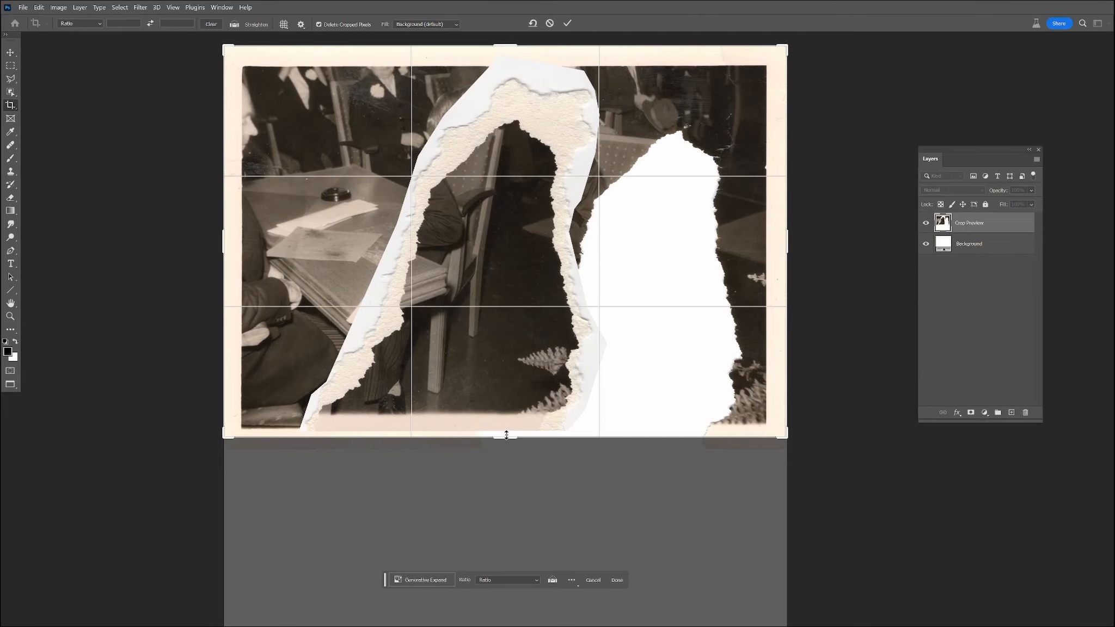
key(Return)
key(ctrl+0)
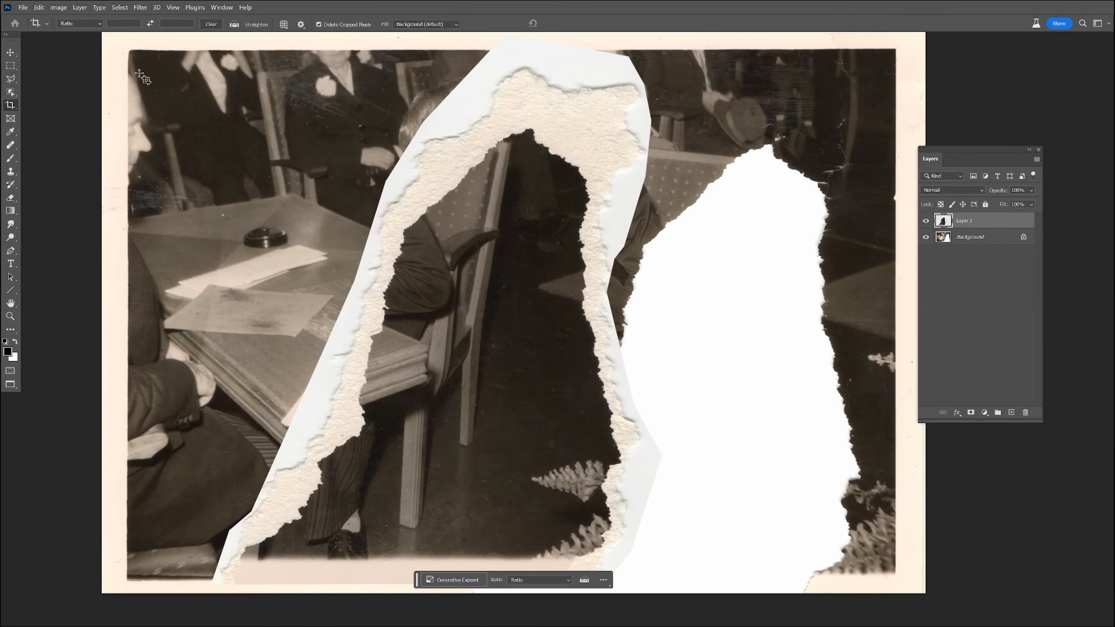
Move the fragment right towards the torn gap and check it alone by briefly hiding the Background layer.
click(9, 52)
drag(484, 226, 564, 225)
click(925, 237)
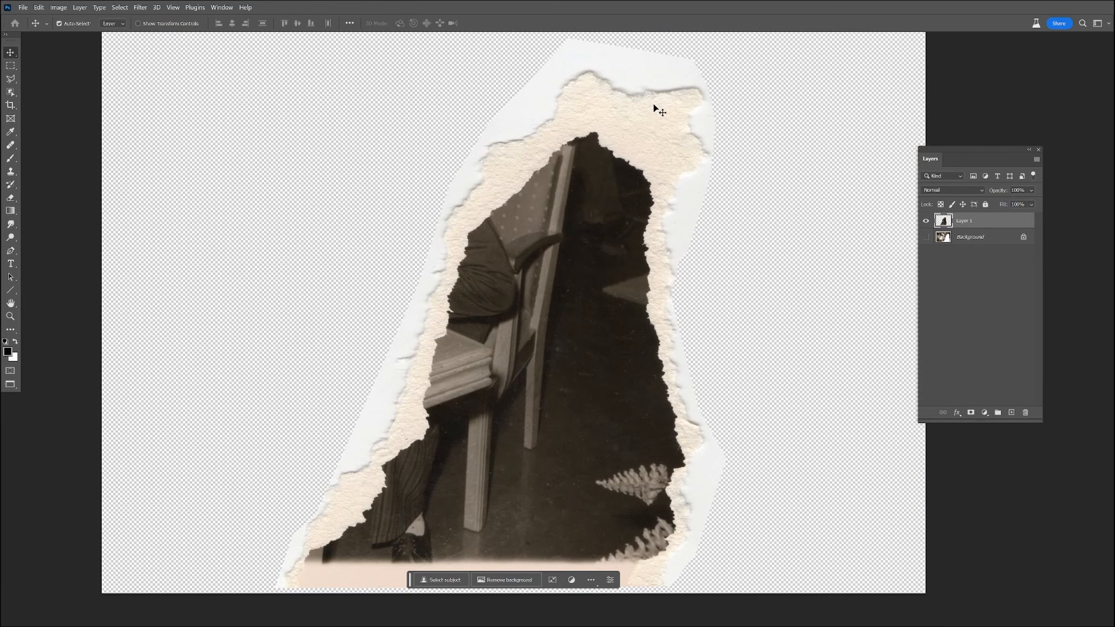
click(926, 236)
Set the fragment layer's blend mode to Multiply and fit the fragment into the torn gap, matching the table edge and sleeve.
click(953, 190)
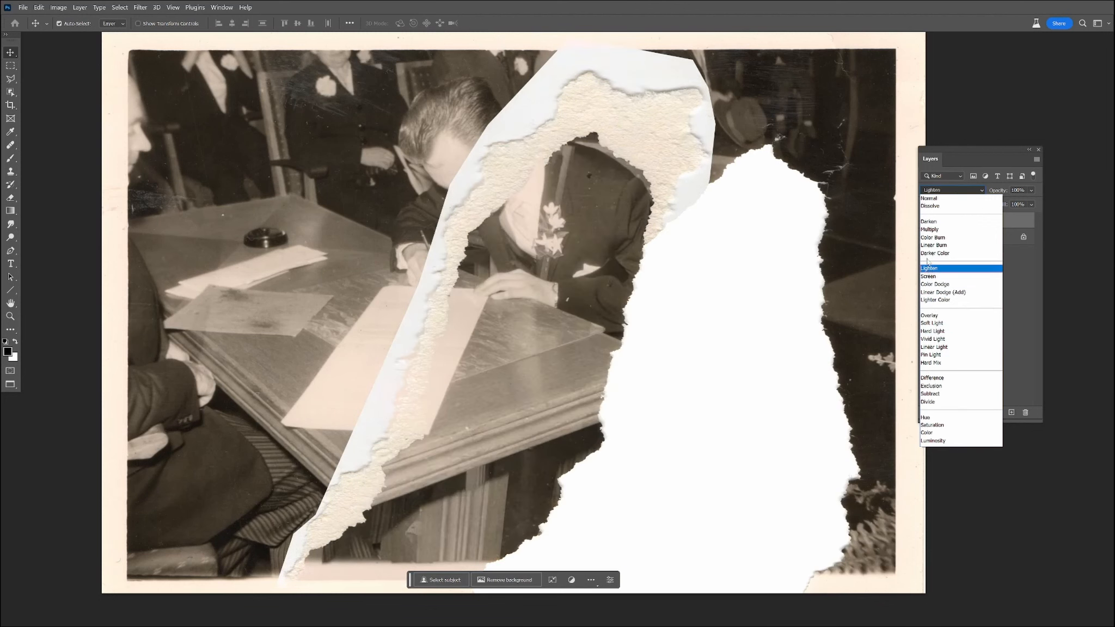
click(930, 230)
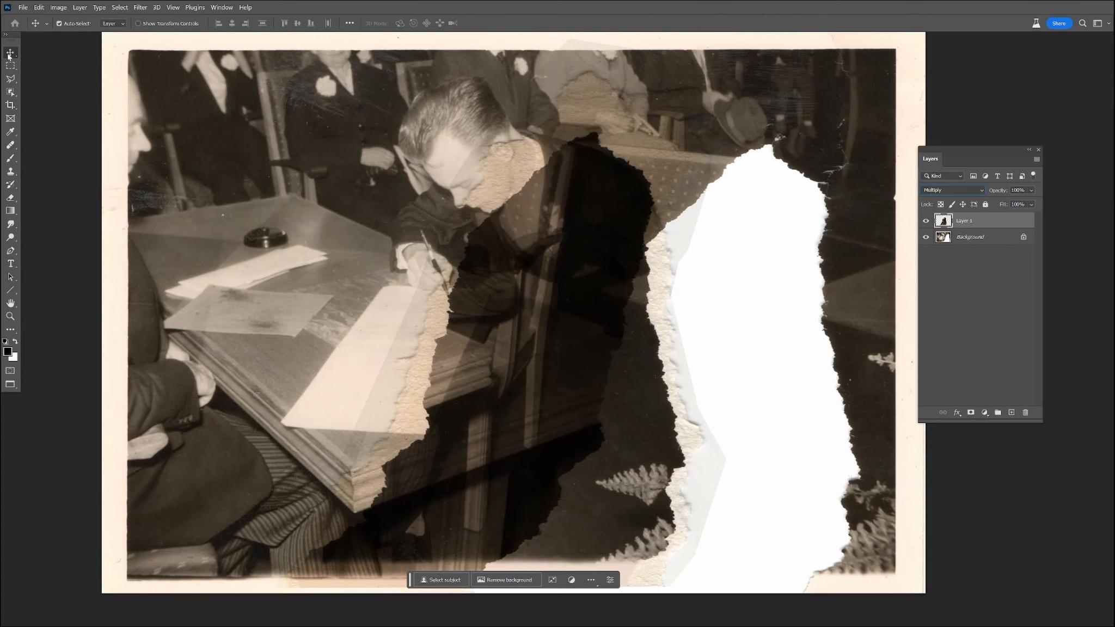
drag(544, 363, 681, 340)
scroll(604, 380, up, 5)
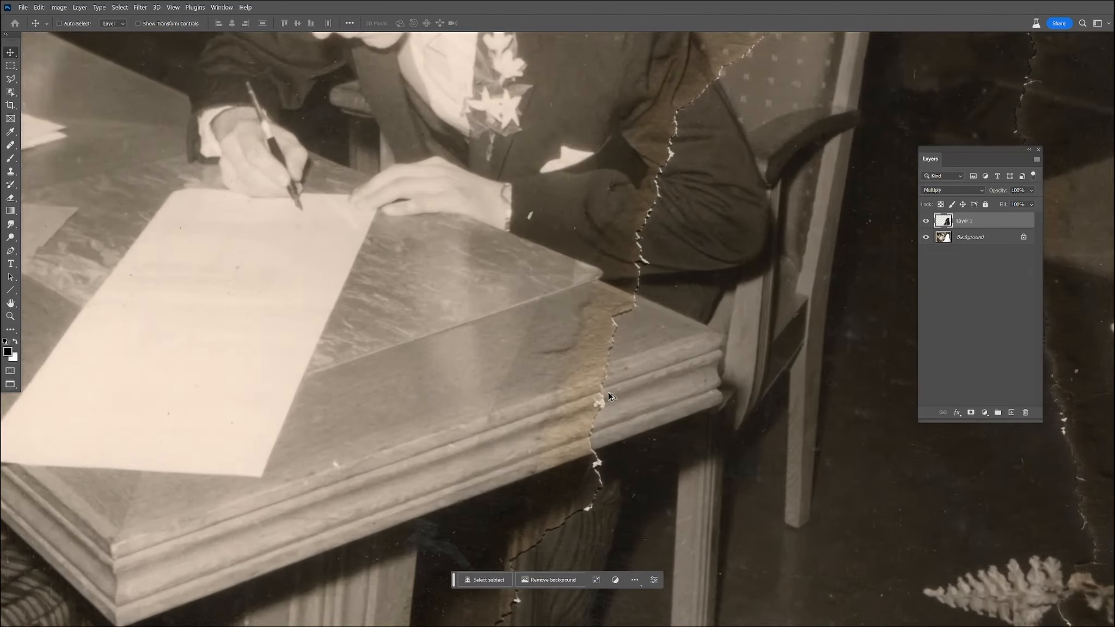
drag(599, 368, 204, 297)
drag(216, 336, 835, 403)
drag(601, 427, 292, 362)
drag(361, 359, 599, 457)
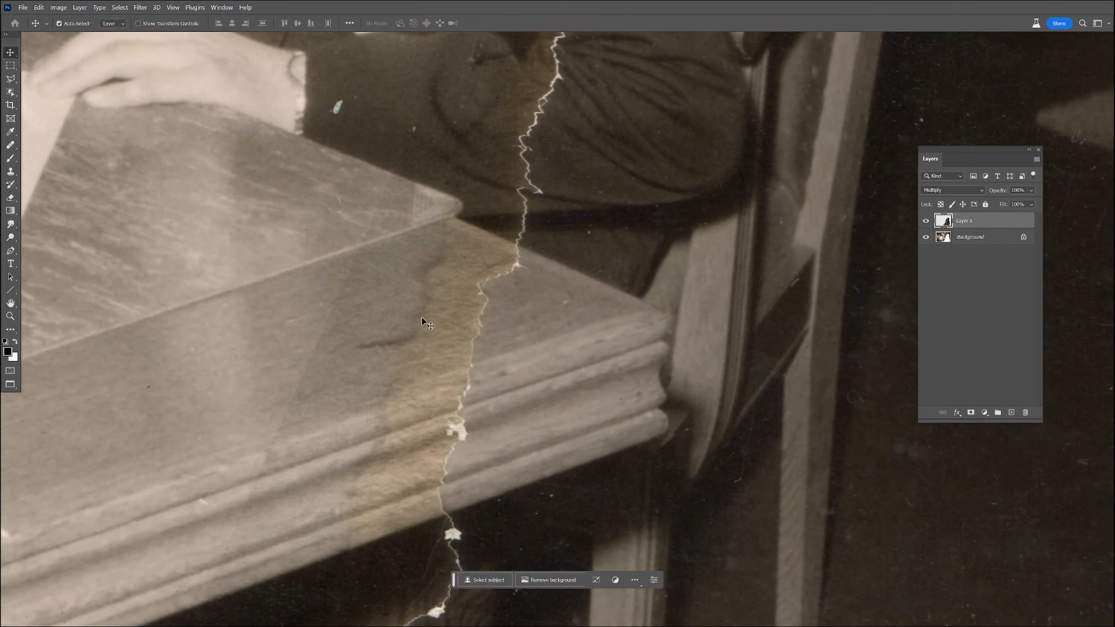
Return the fragment layer's blend mode to Normal and hide the Background layer.
click(953, 190)
click(945, 205)
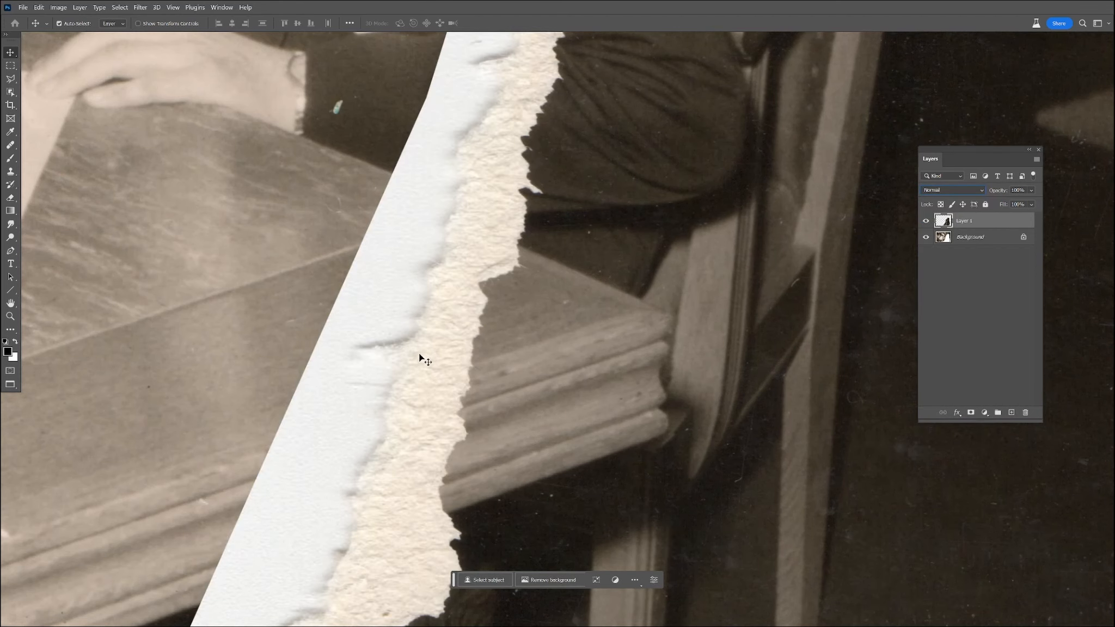
click(926, 237)
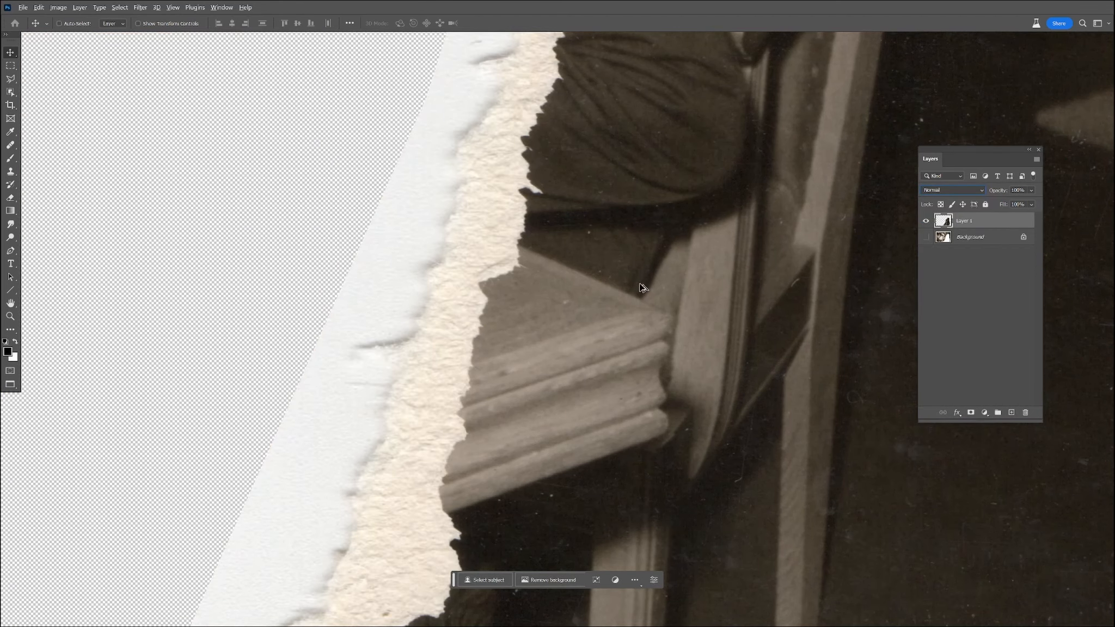
Move the isolated fragment up and left so the whole piece lies inside the canvas.
scroll(648, 288, down, 5)
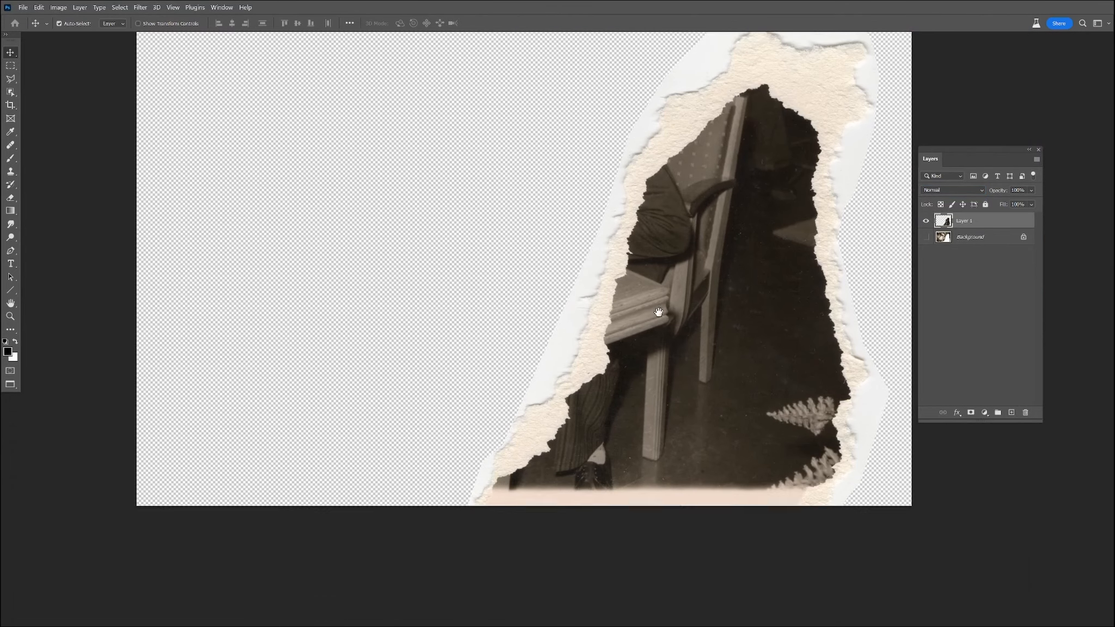
drag(659, 312, 671, 379)
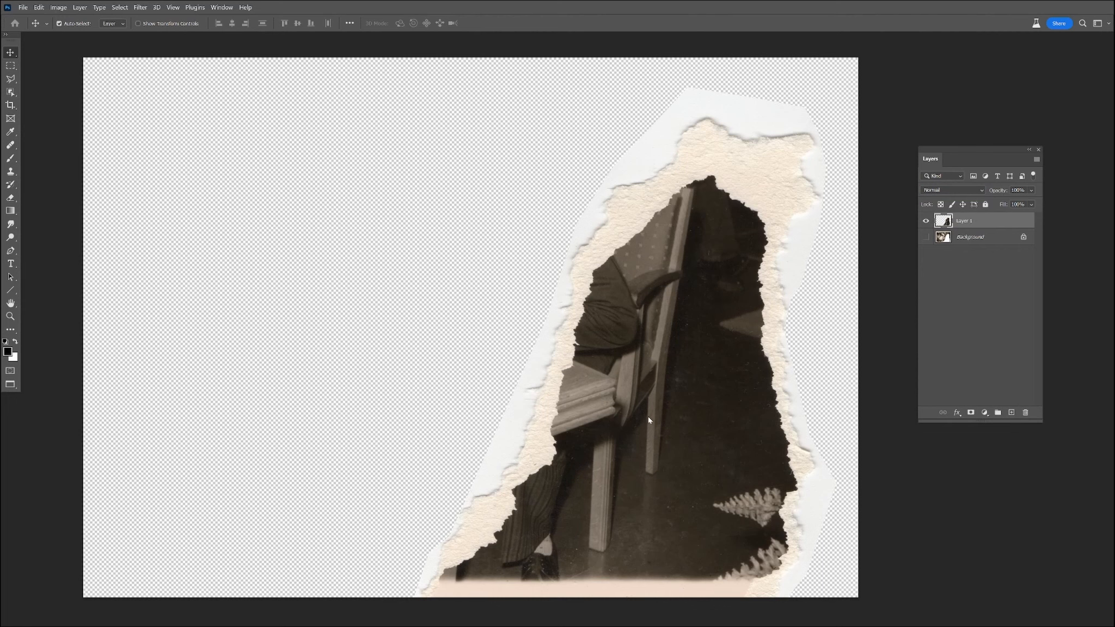
drag(657, 350, 568, 330)
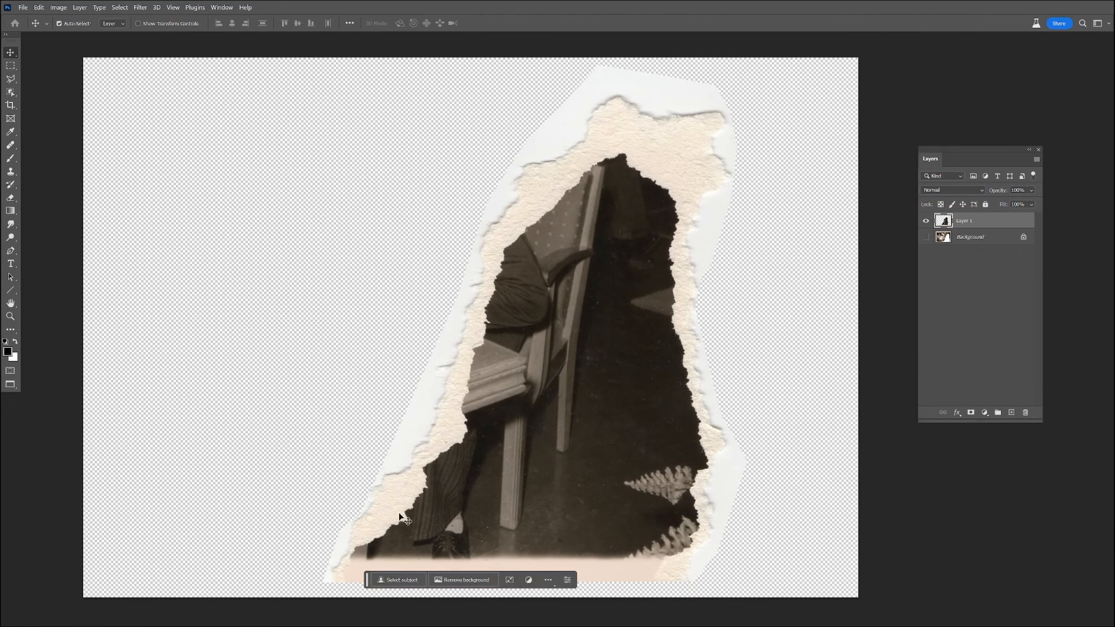
Open Select and Mask for the fragment and brush over the dark photo area inside the torn paper edge, including the ferns.
click(120, 7)
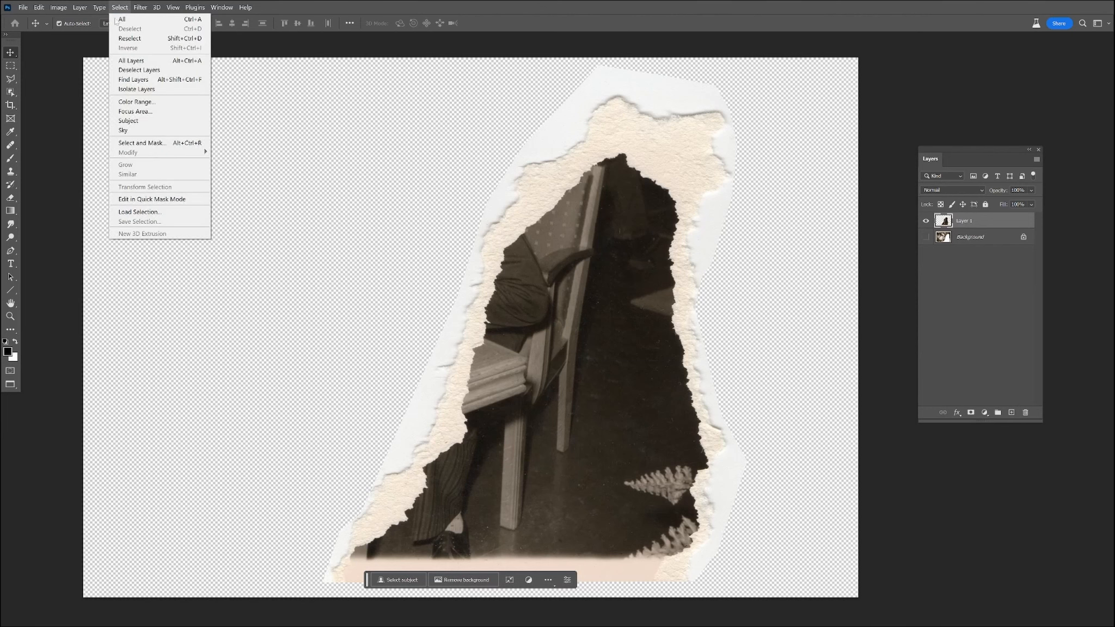
click(147, 143)
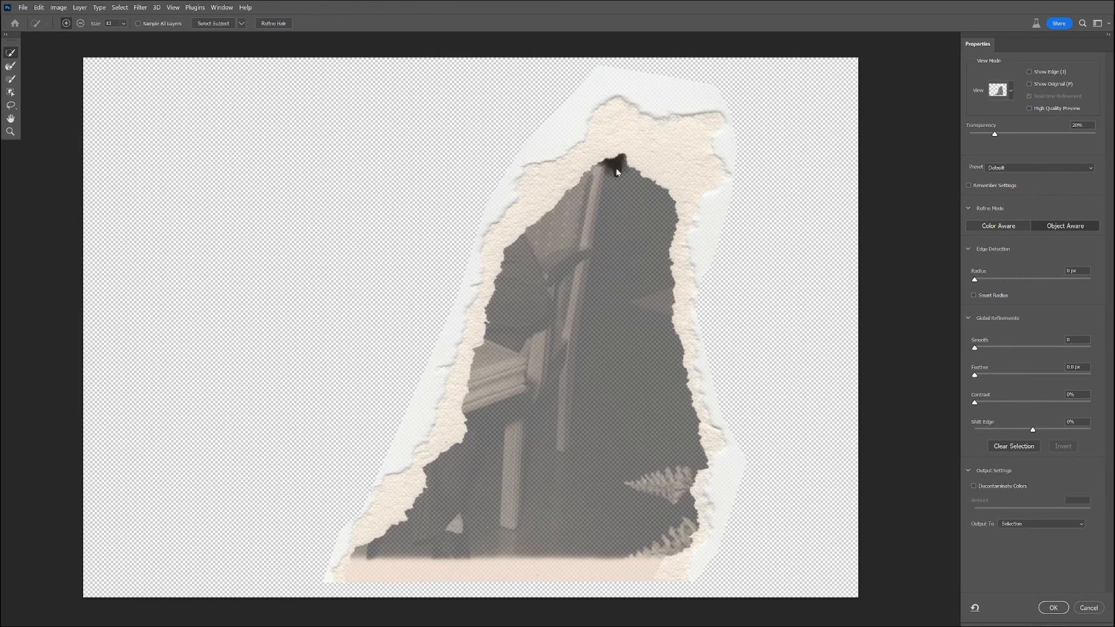
drag(592, 192, 559, 222)
mouse_move(527, 274)
mouse_down()
mouse_move(516, 314)
mouse_move(597, 274)
mouse_move(609, 222)
mouse_move(625, 347)
mouse_up()
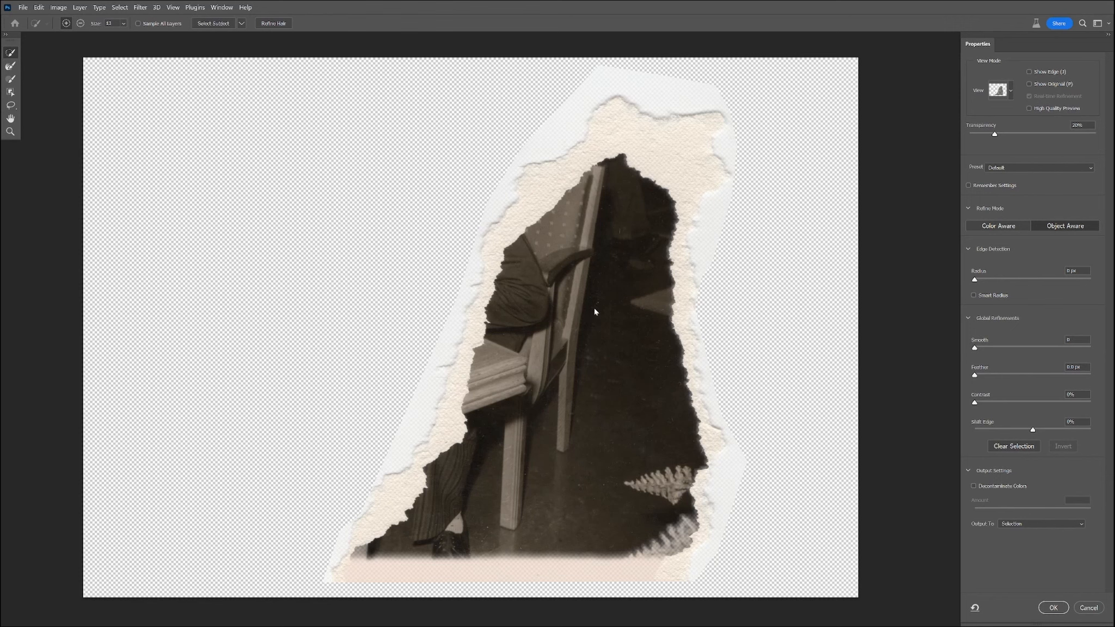
drag(681, 536, 633, 547)
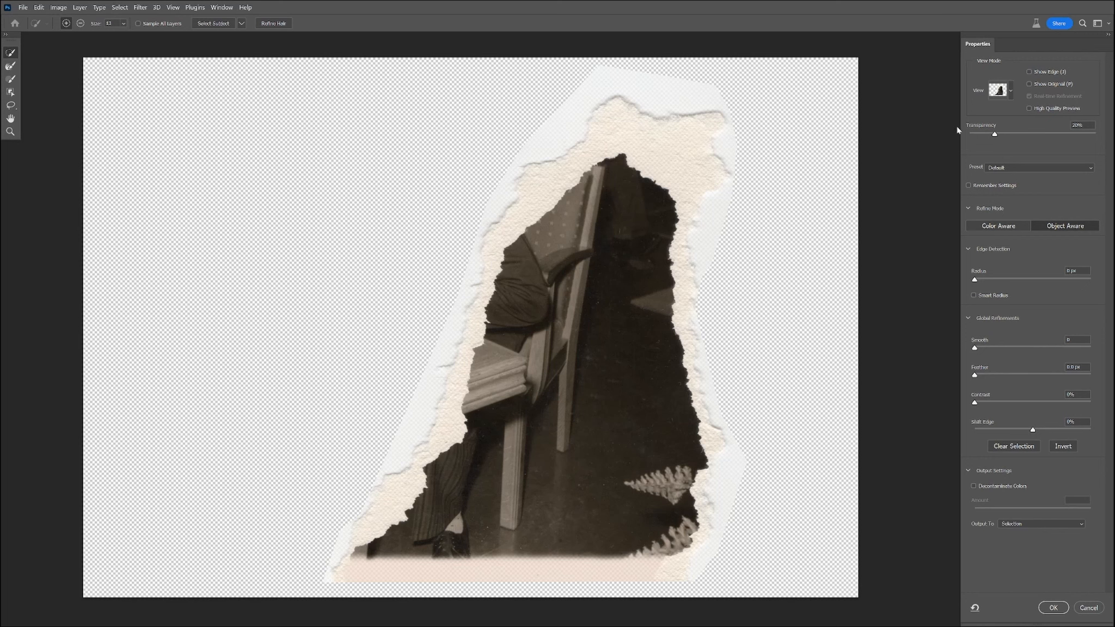
Check the Show Edge and Show Original views, set the preview transparency to 0% and output the result as a selection.
click(1030, 72)
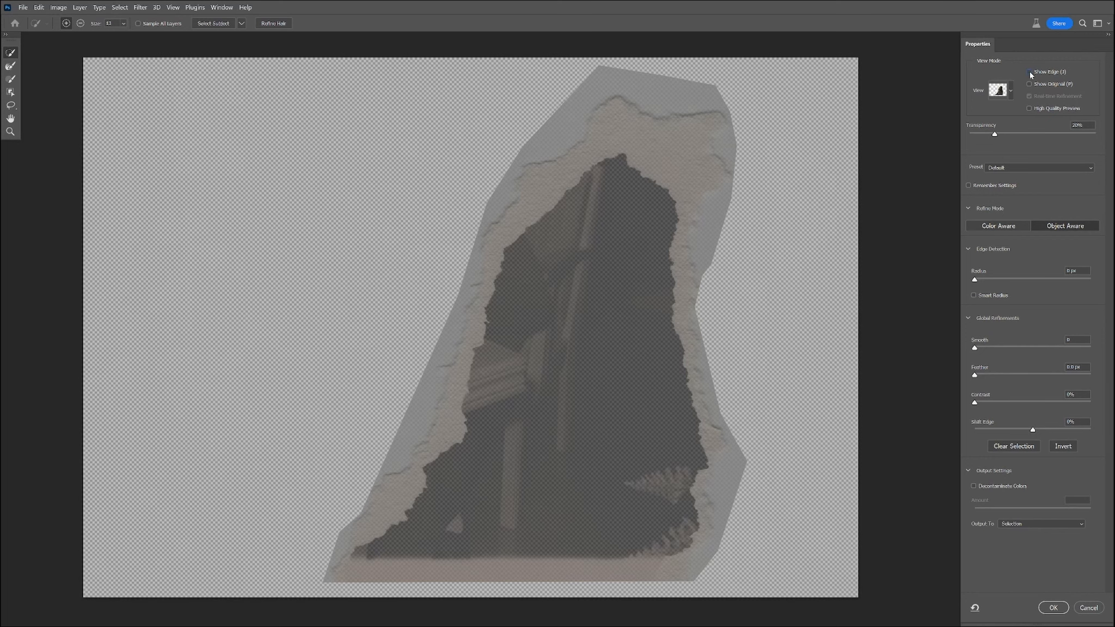
click(1030, 72)
click(1029, 84)
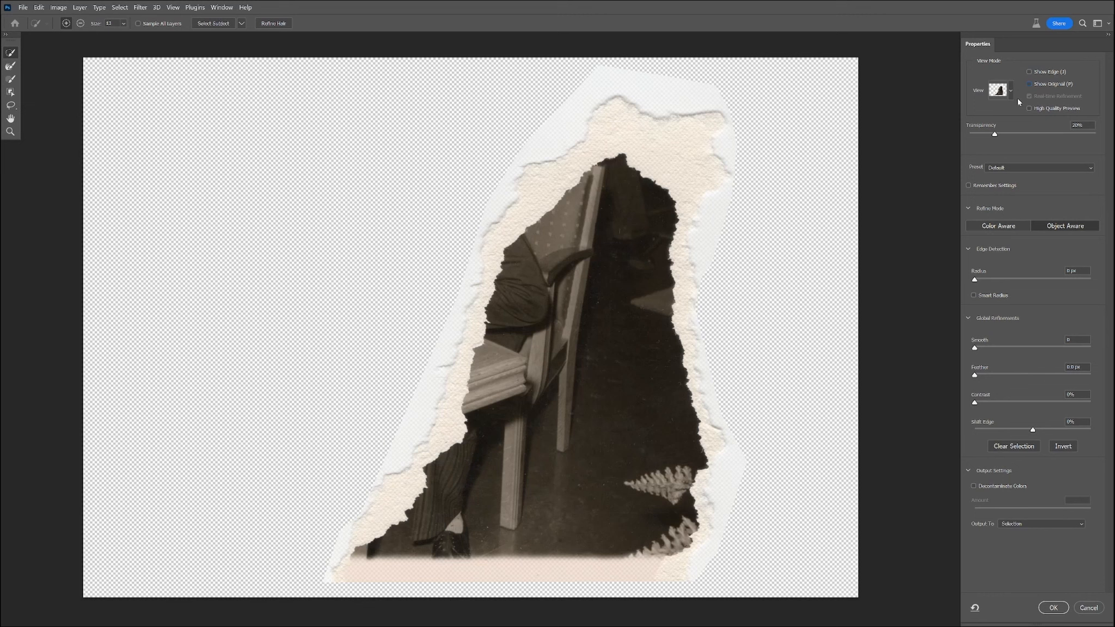
drag(995, 135, 954, 174)
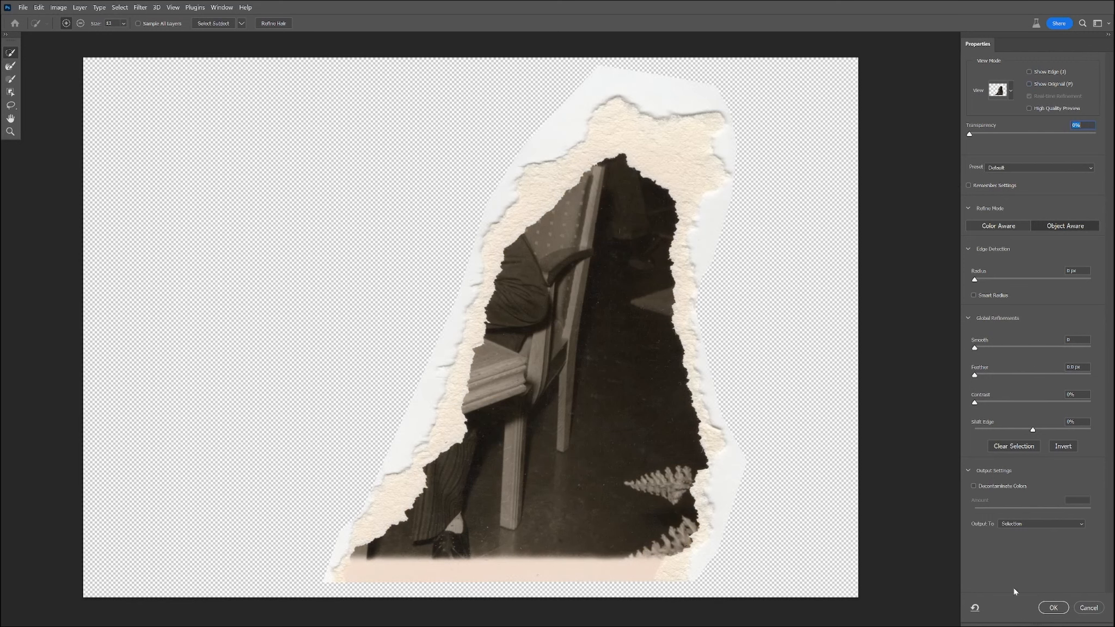
click(1053, 608)
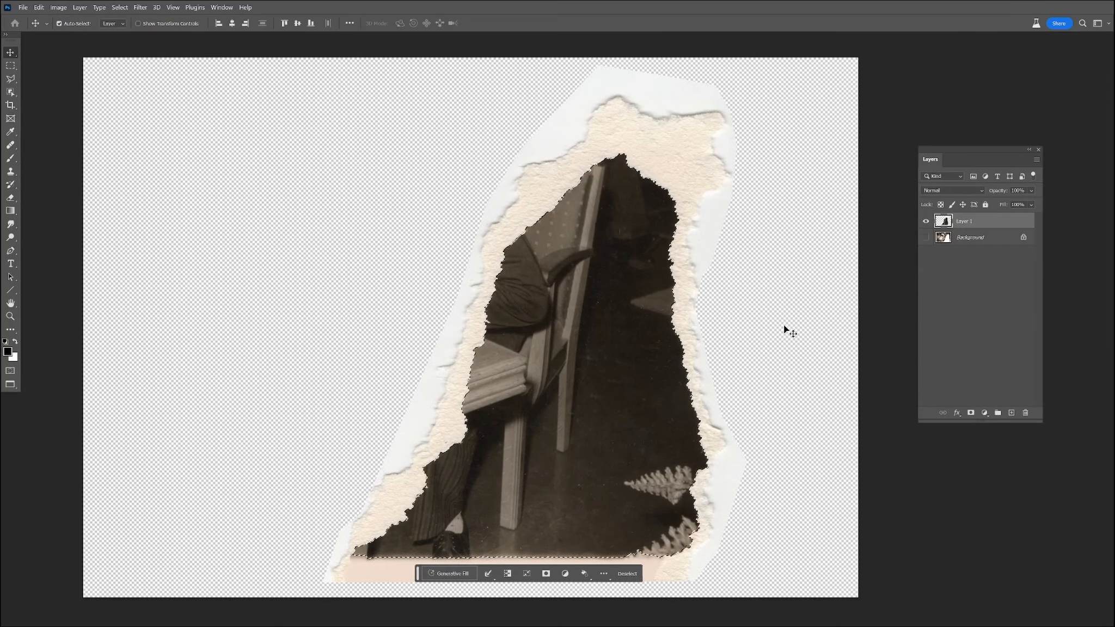
Mask the fragment layer with the current selection and fit the fragment into the gap of the redisplayed Background photo.
click(972, 413)
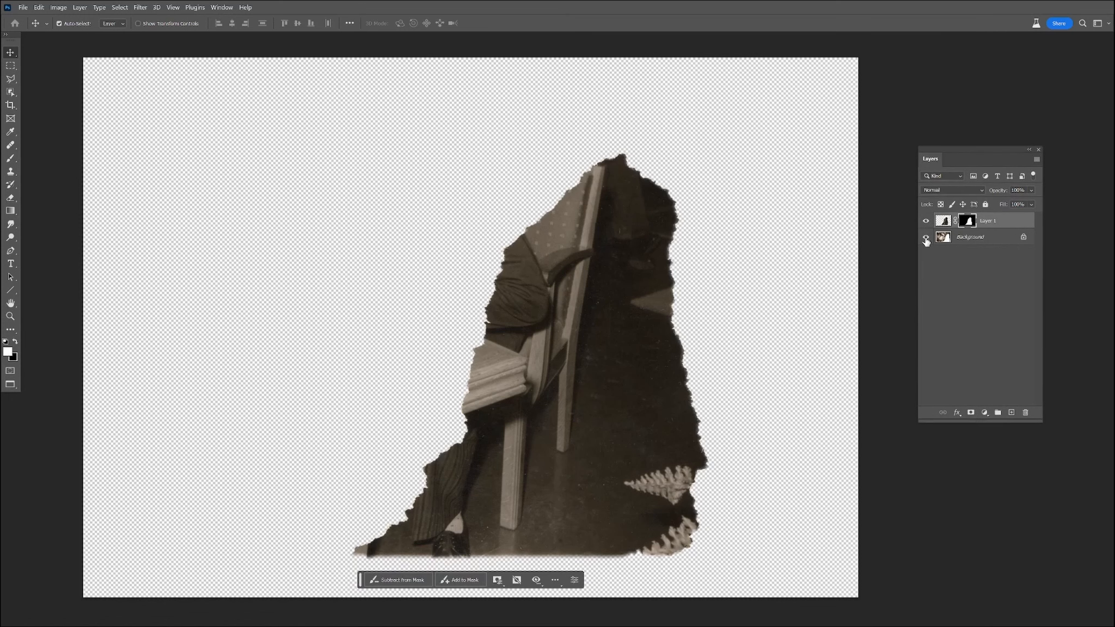
click(926, 239)
click(964, 241)
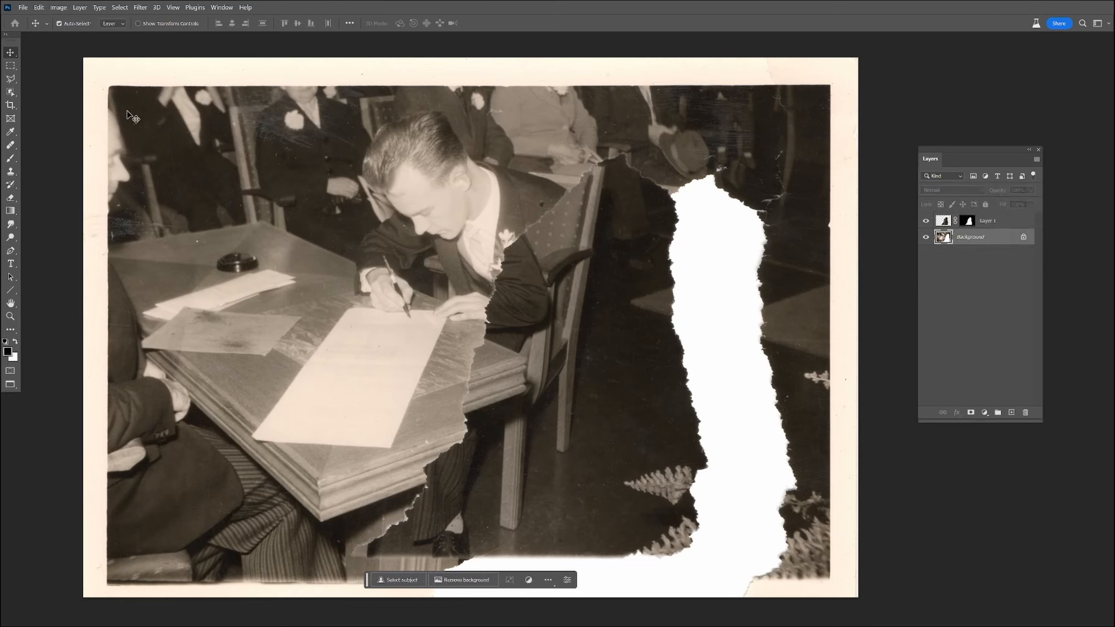
drag(557, 284, 635, 299)
Switch the fragment to Multiply blend mode, nudge it closer to the tear edges, and return it to Normal.
click(943, 193)
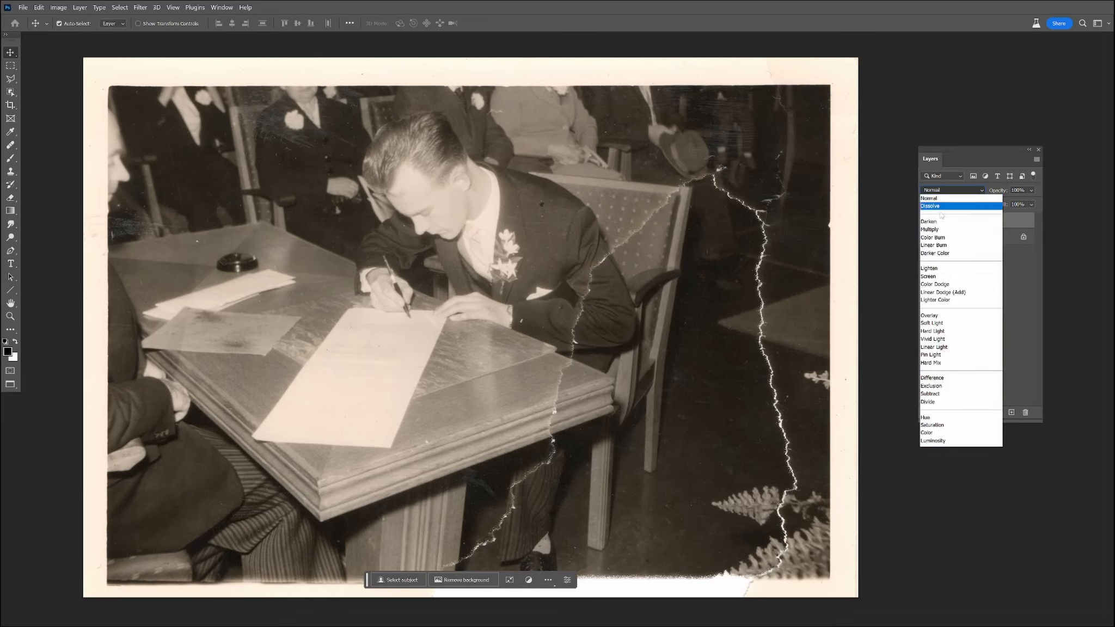
click(931, 233)
drag(713, 305, 717, 306)
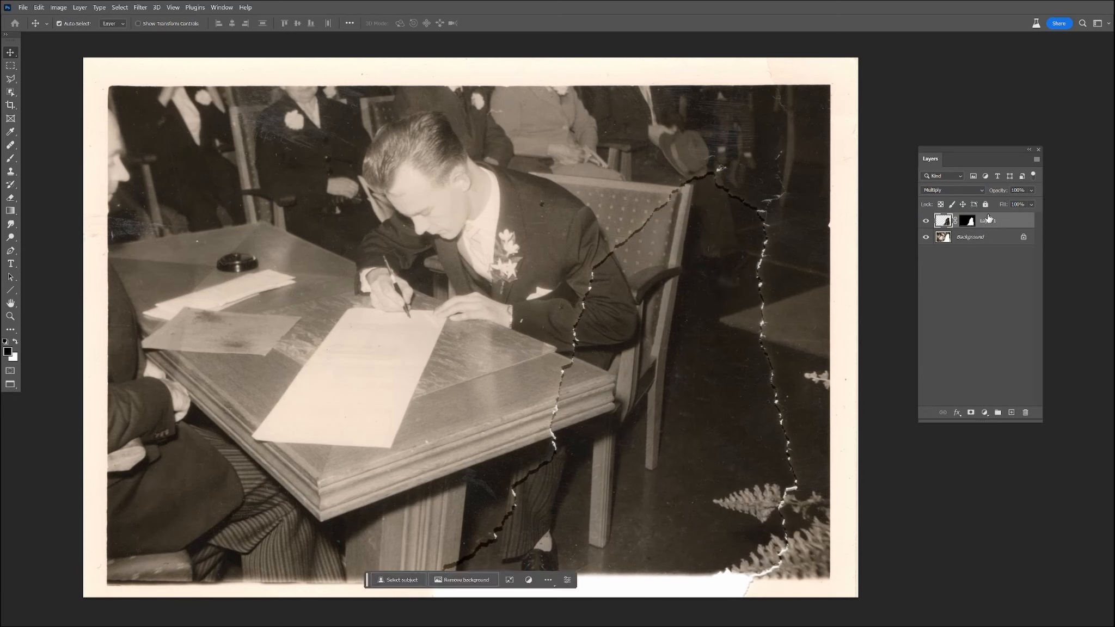
click(943, 190)
click(932, 200)
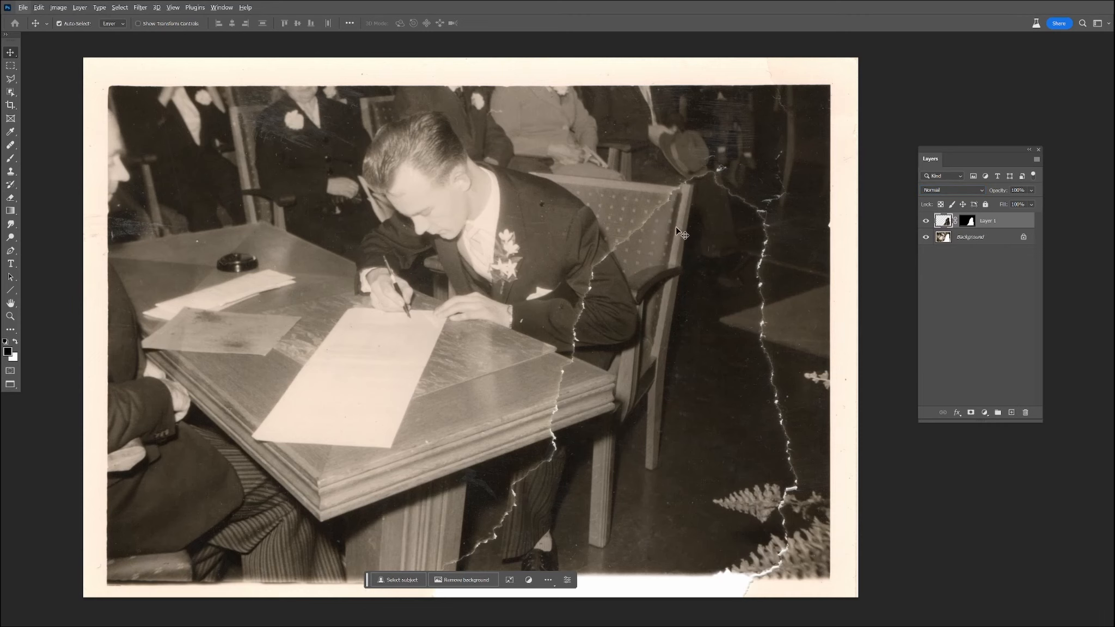
Set the fragment to Multiply and fine-align it with the main photo along the chair and jacket tear.
key(z)
drag(682, 232, 695, 230)
key(v)
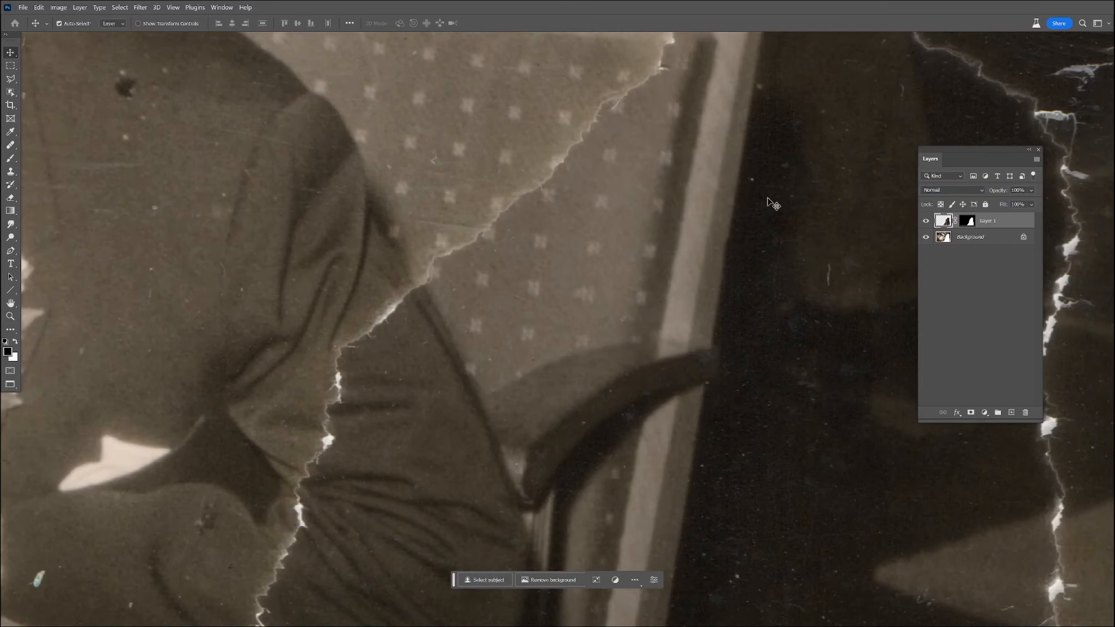
click(941, 190)
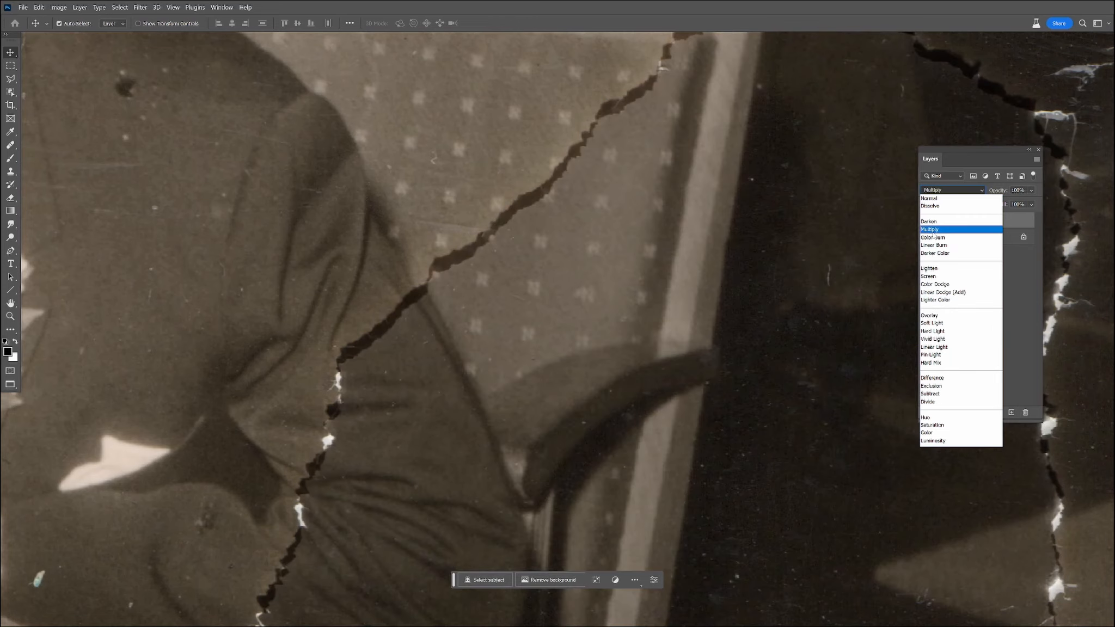
click(930, 229)
drag(564, 182, 587, 217)
drag(681, 147, 595, 287)
drag(711, 252, 708, 256)
key(space)
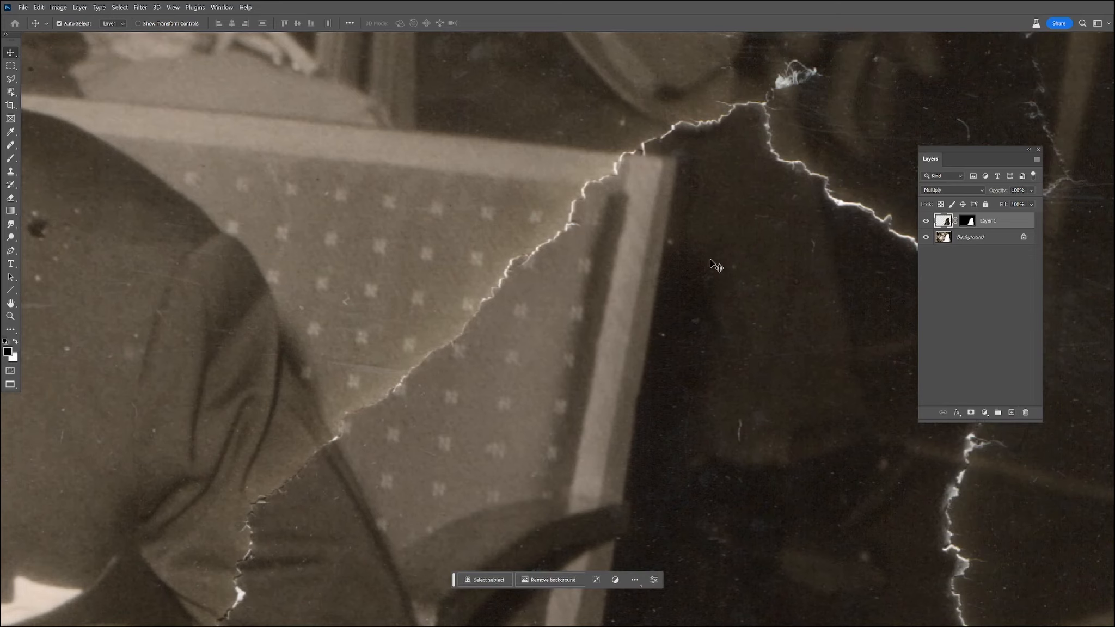
drag(754, 309, 510, 270)
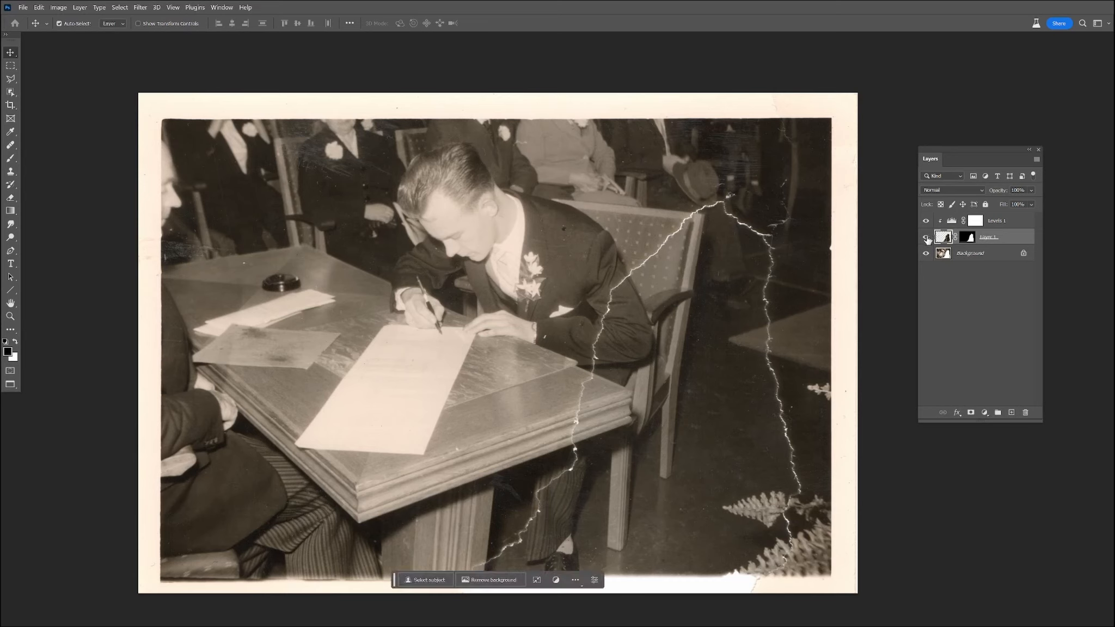
Set the fragment layer's blend mode to Multiply and compare the image with the Levels adjustment hidden and shown.
click(947, 193)
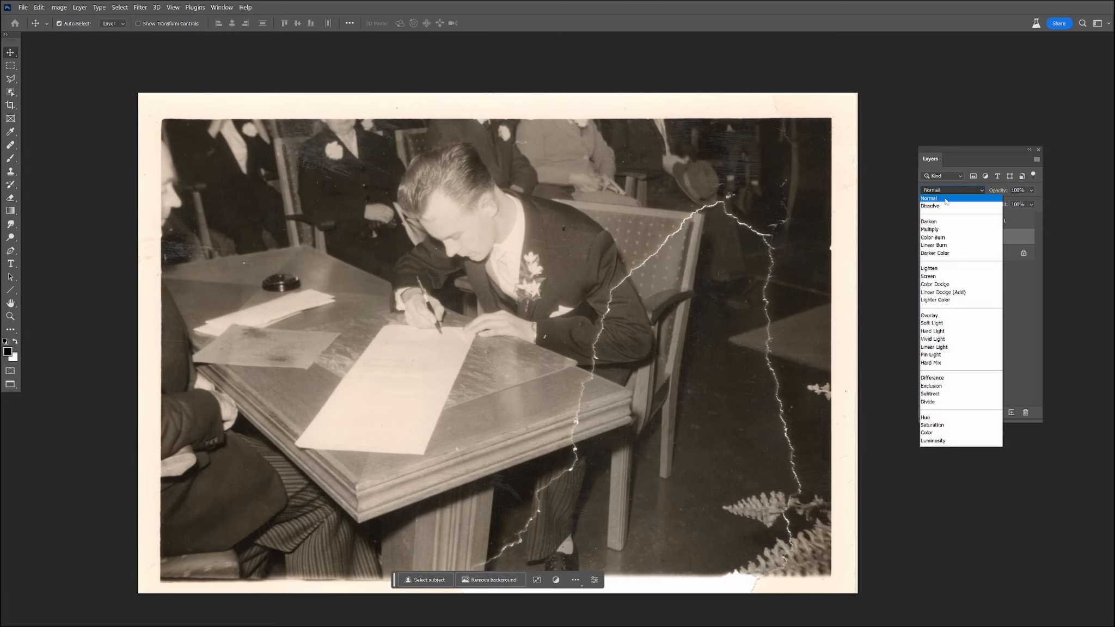
click(937, 230)
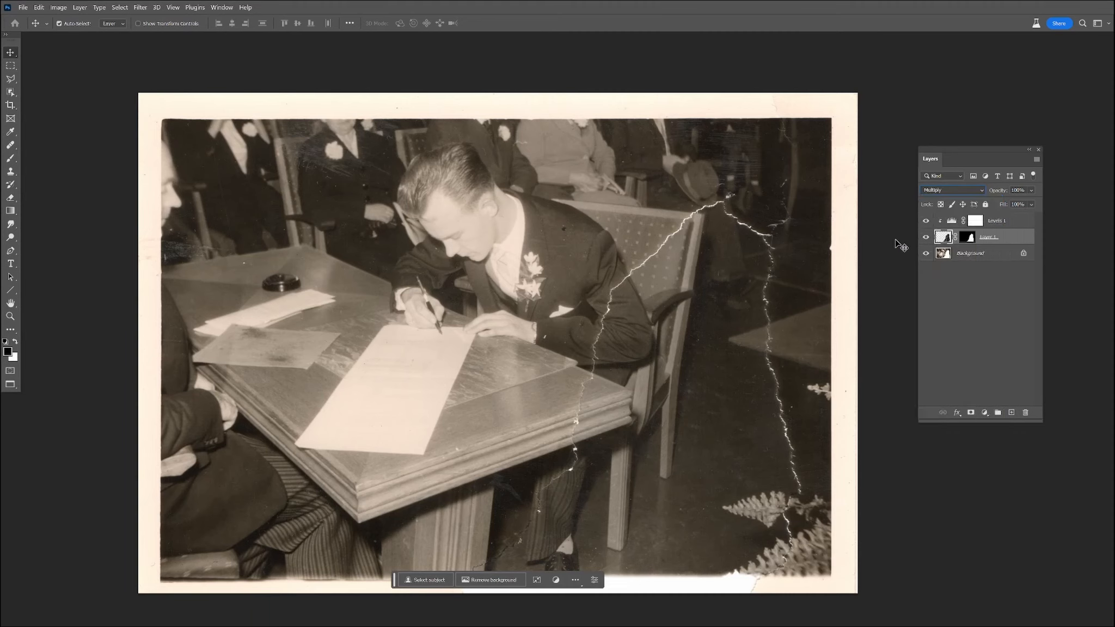
click(927, 221)
click(926, 221)
click(1000, 225)
shift+click(990, 254)
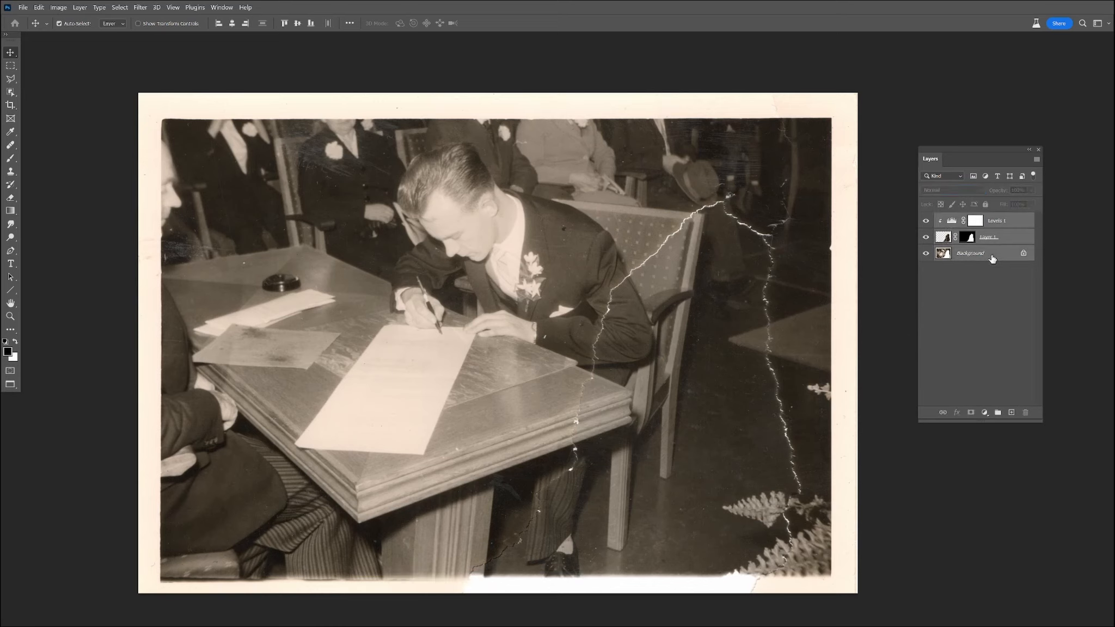
right_click(992, 254)
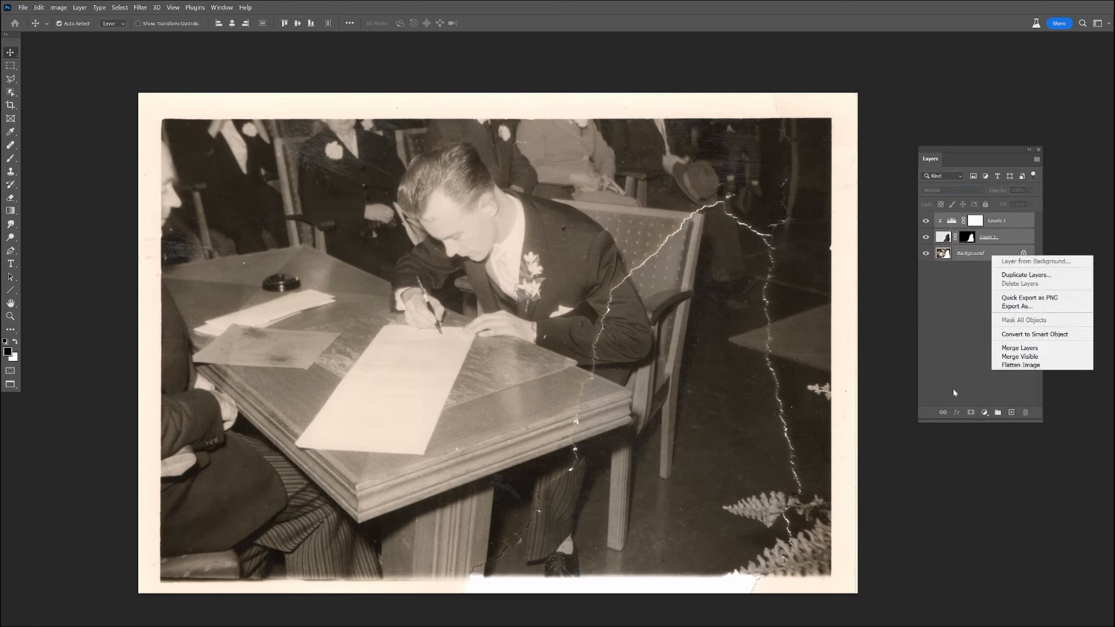
key(Escape)
Add a Hue/Saturation adjustment above all layers and reduce the saturation to its minimum for a black-and-white image.
click(984, 412)
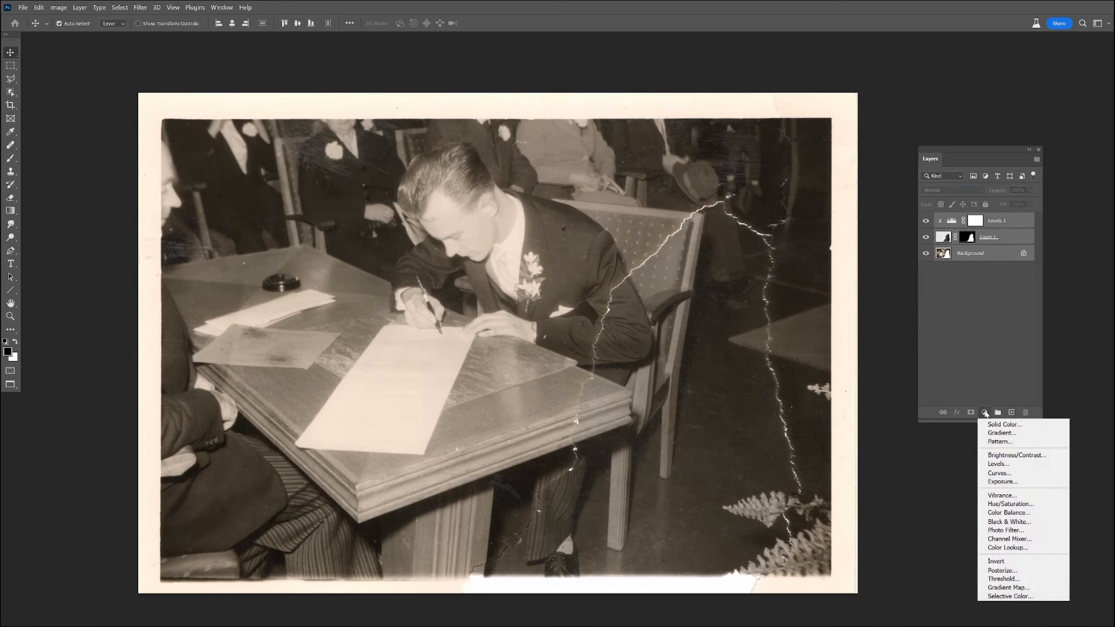
click(1018, 502)
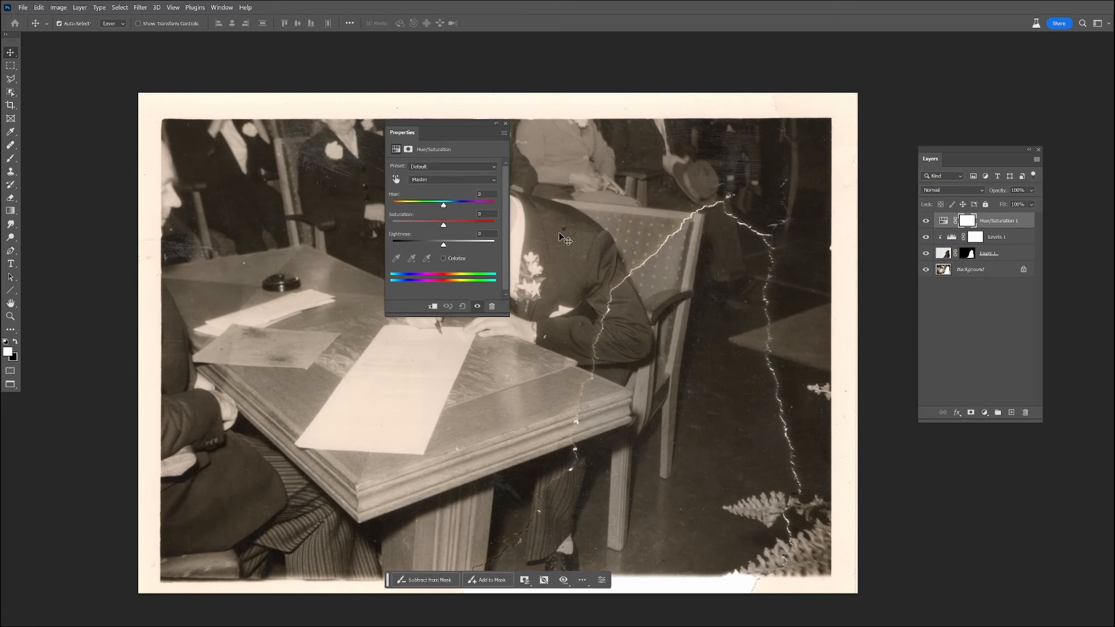
drag(442, 226, 385, 221)
click(506, 124)
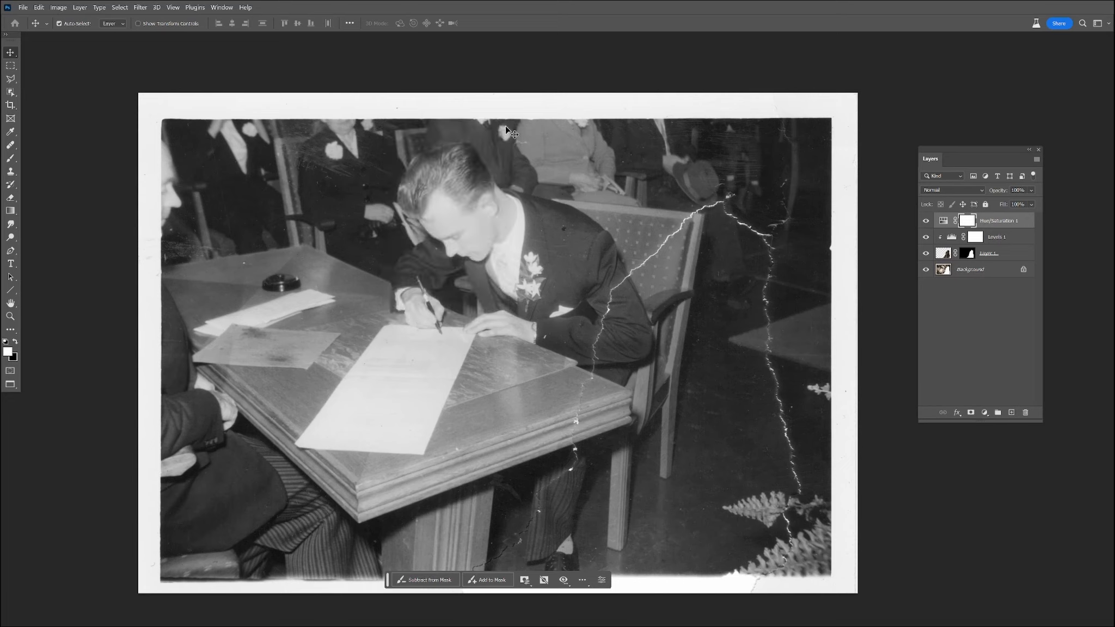
Merge the two adjustment layers, the fragment and the Background into a single layer.
shift+click(980, 270)
right_click(981, 270)
click(1009, 360)
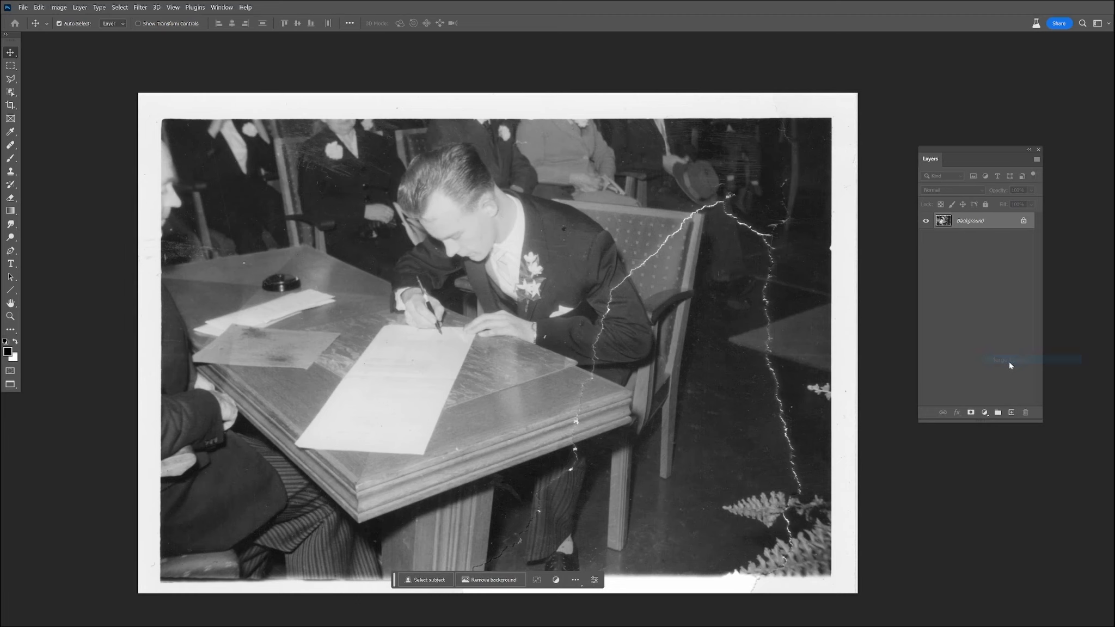
Crop the white paper border off all four sides of the photo.
click(10, 105)
drag(496, 94, 496, 79)
drag(133, 328, 152, 329)
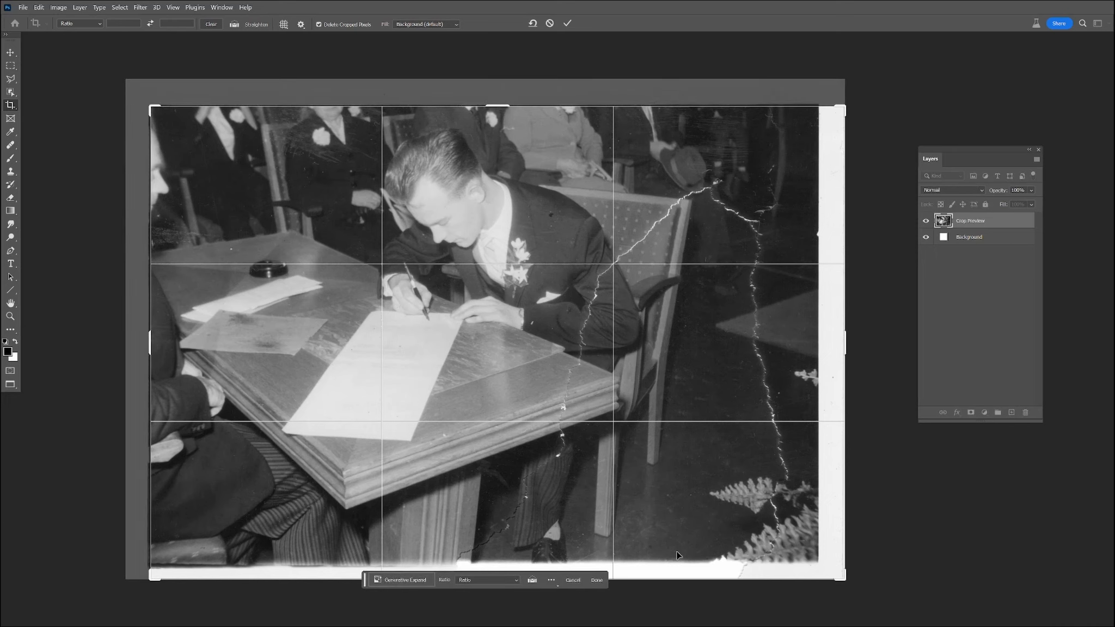
drag(718, 581, 718, 559)
drag(849, 351, 833, 355)
key(Return)
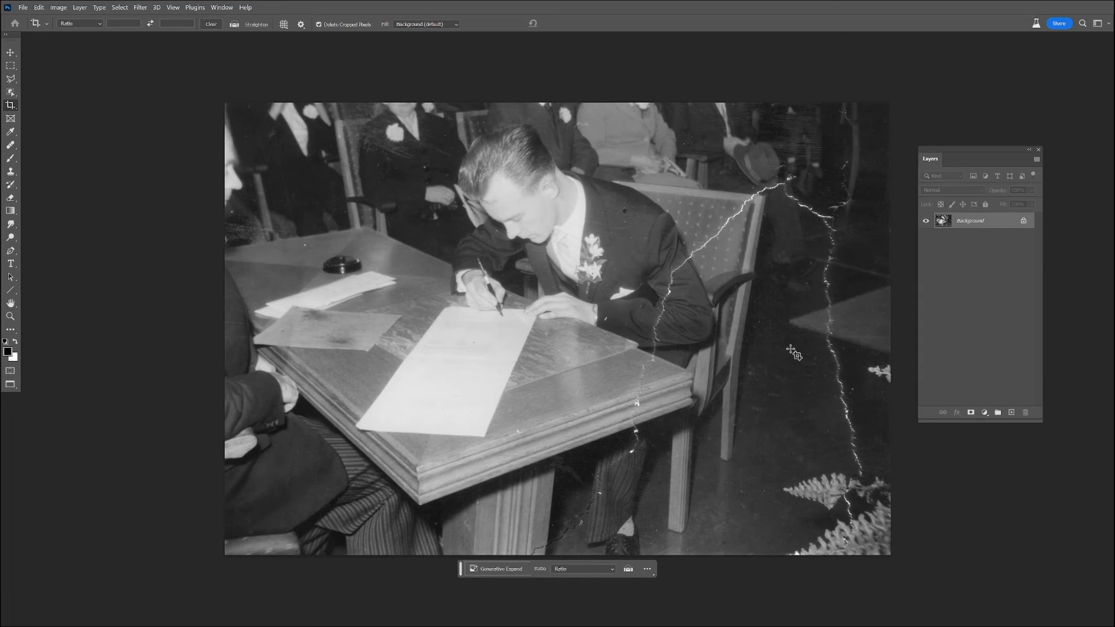
Apply a Levels correction to the photo with input black point 14 and white point 241.
key(ctrl+l)
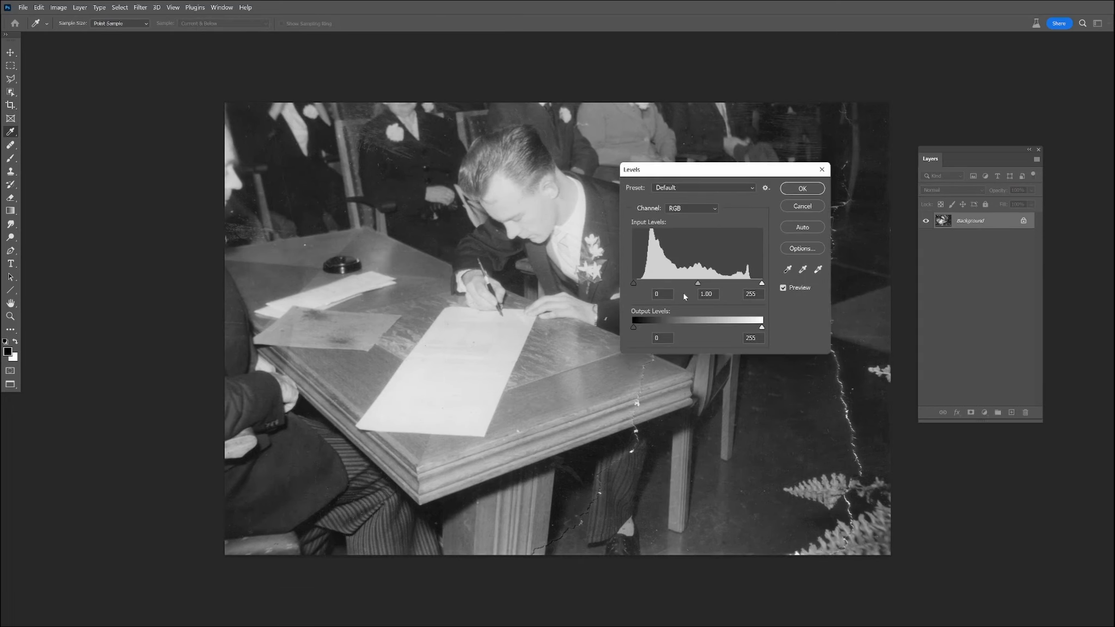
drag(635, 282, 640, 281)
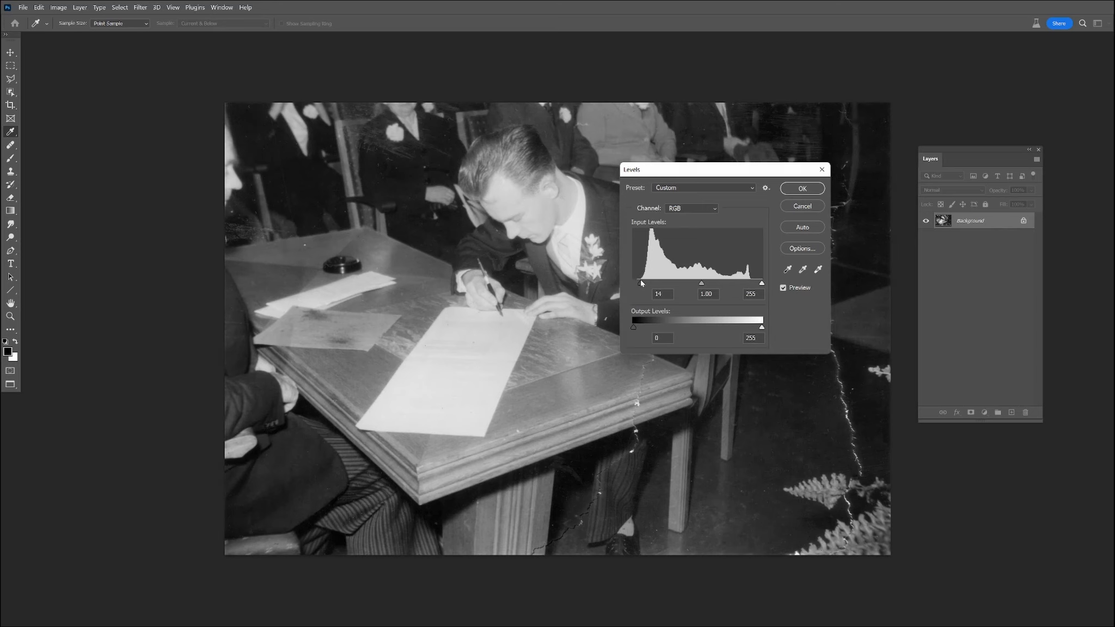
drag(762, 283, 753, 284)
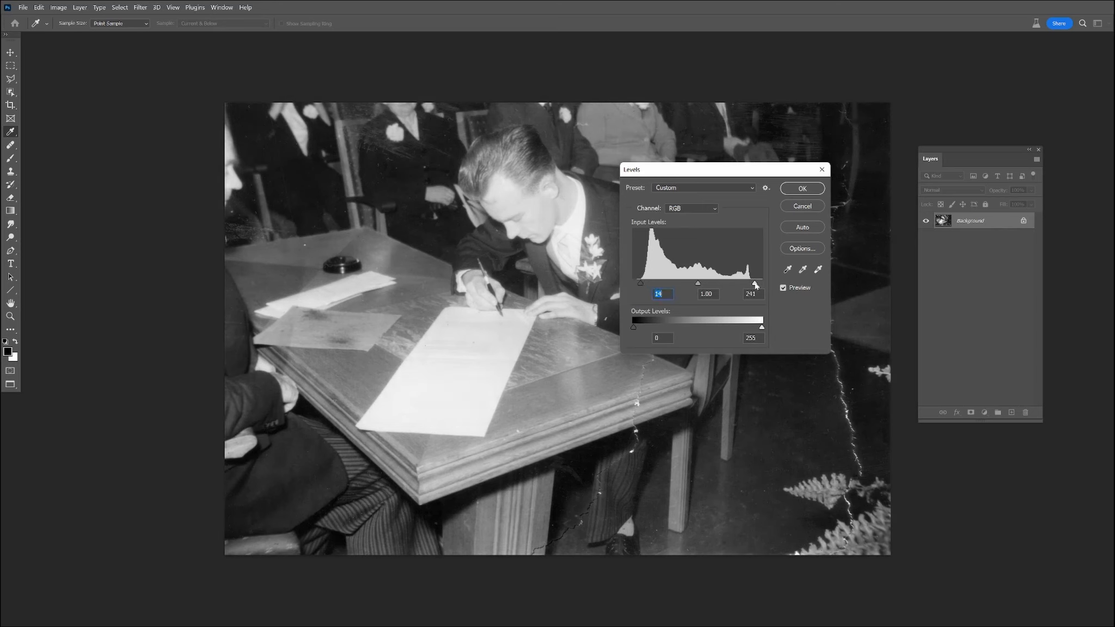
click(803, 189)
Use the Remove tool to brush away the tear across the table's moulded edge.
key(c)
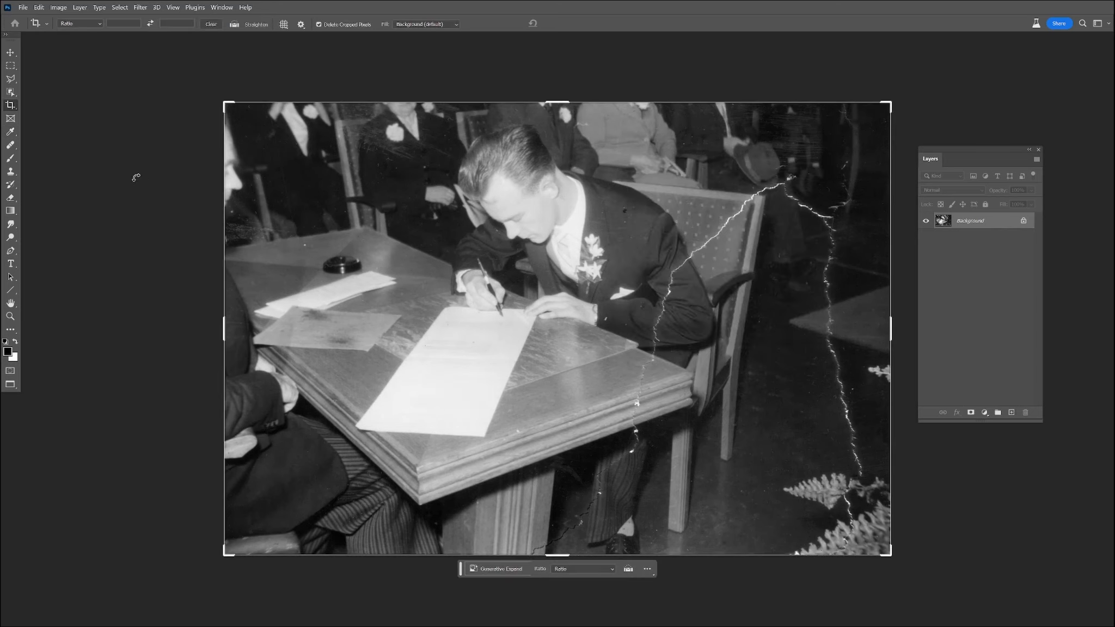
click(8, 130)
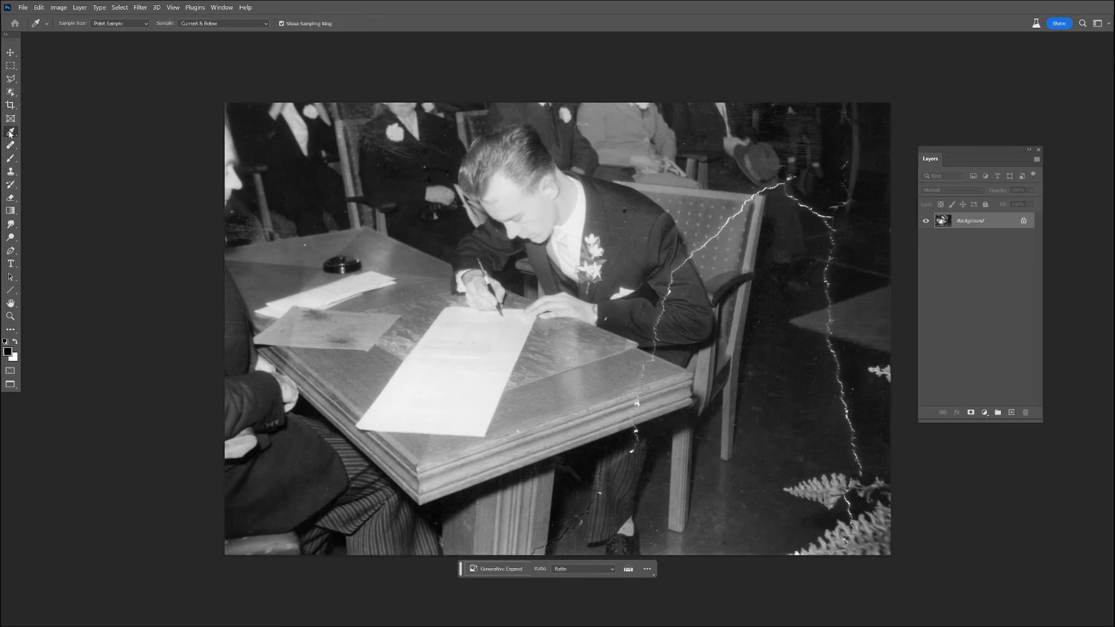
click(8, 147)
right_click(10, 146)
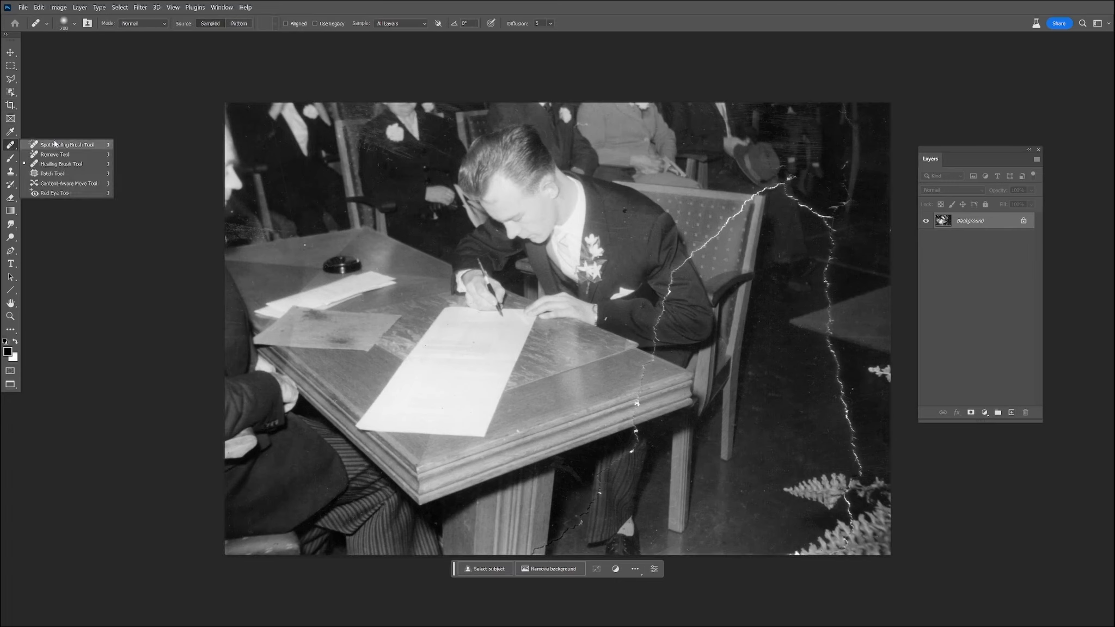
click(54, 156)
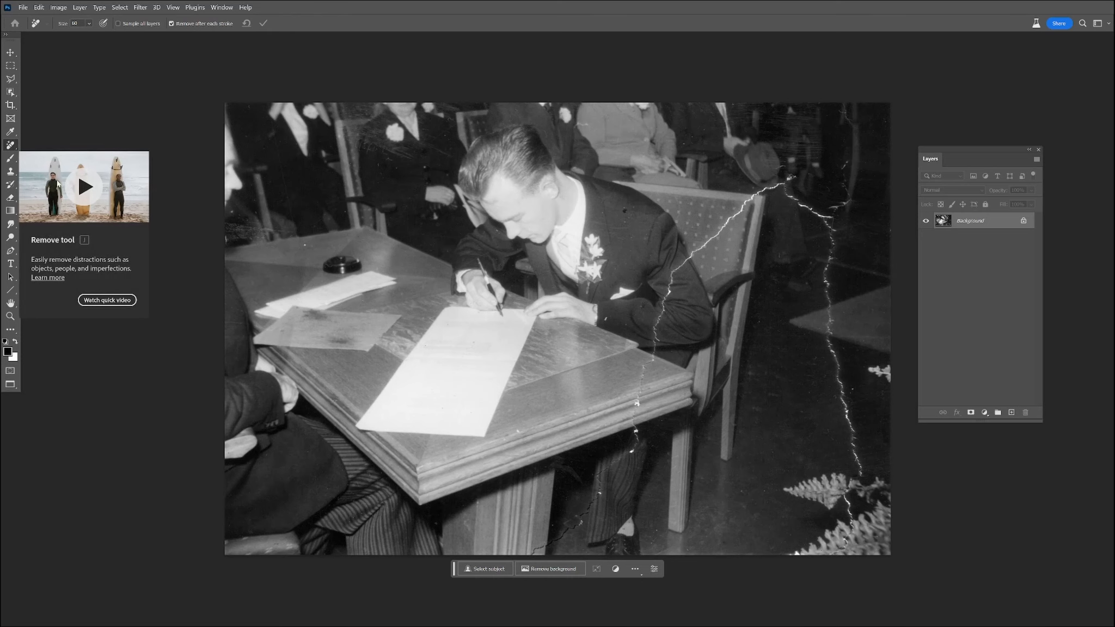
alt+scroll(664, 414, up, 5)
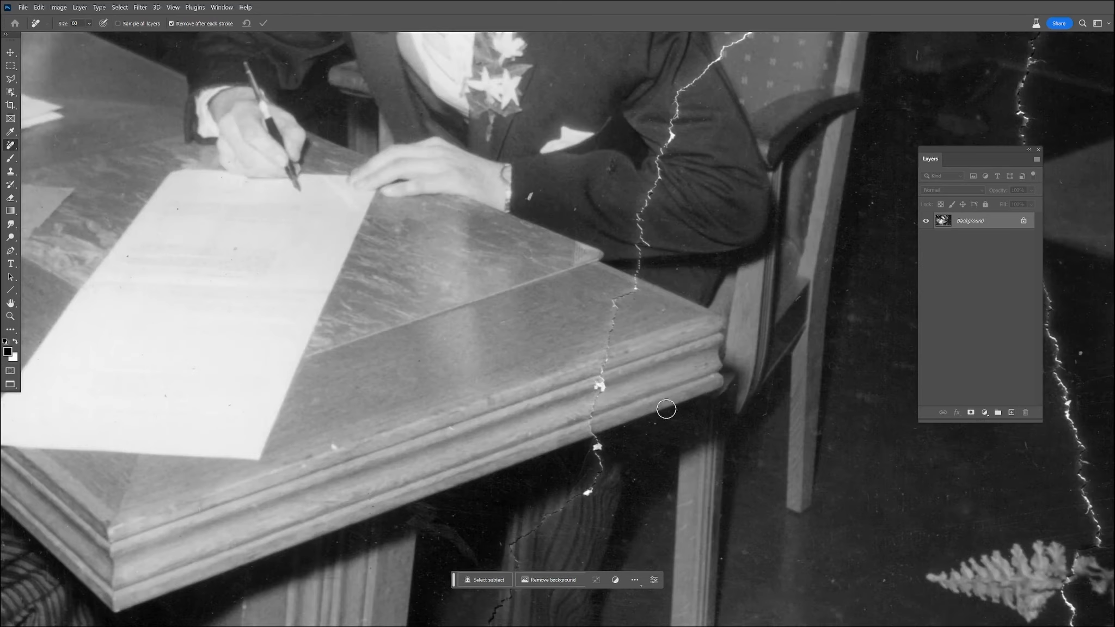
drag(561, 384, 574, 317)
drag(542, 400, 556, 515)
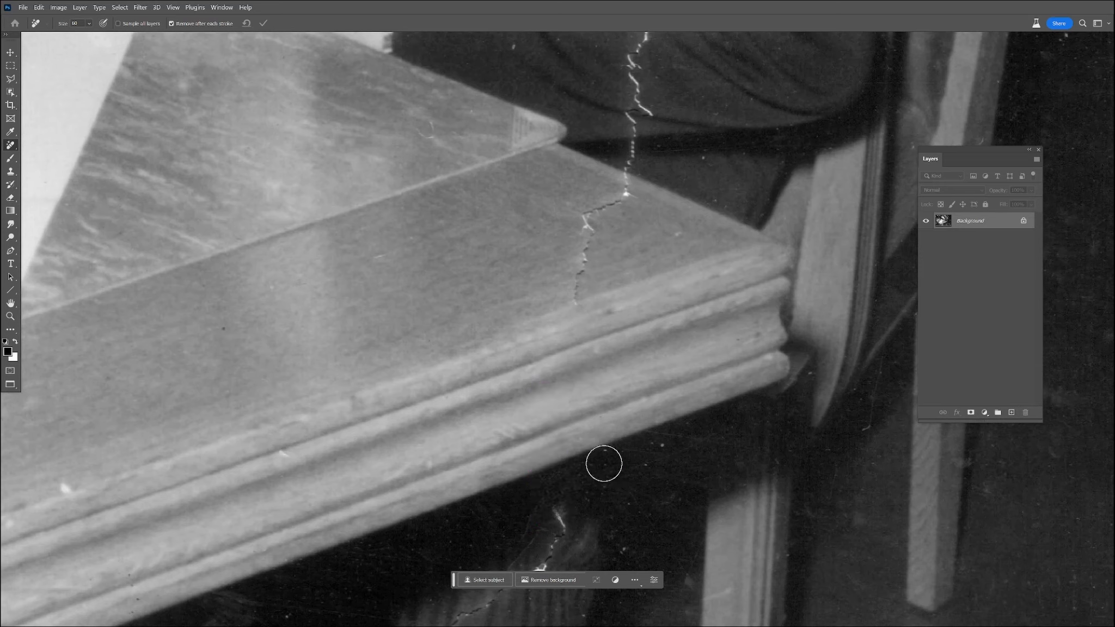
Remove the tear across the tabletop and the seated man's sleeve, along with small specks on the table.
mouse_move(580, 305)
mouse_down()
mouse_move(589, 234)
mouse_move(635, 164)
mouse_move(542, 542)
mouse_up()
mouse_move(523, 503)
mouse_down()
mouse_move(535, 380)
mouse_move(553, 325)
mouse_up()
click(462, 315)
click(316, 375)
click(387, 399)
drag(548, 327, 584, 249)
drag(599, 312, 537, 466)
mouse_move(529, 406)
mouse_down()
mouse_move(533, 348)
mouse_move(607, 262)
mouse_up()
Remove the dark hole and small blemishes from the front of the man's jacket.
drag(361, 80, 365, 66)
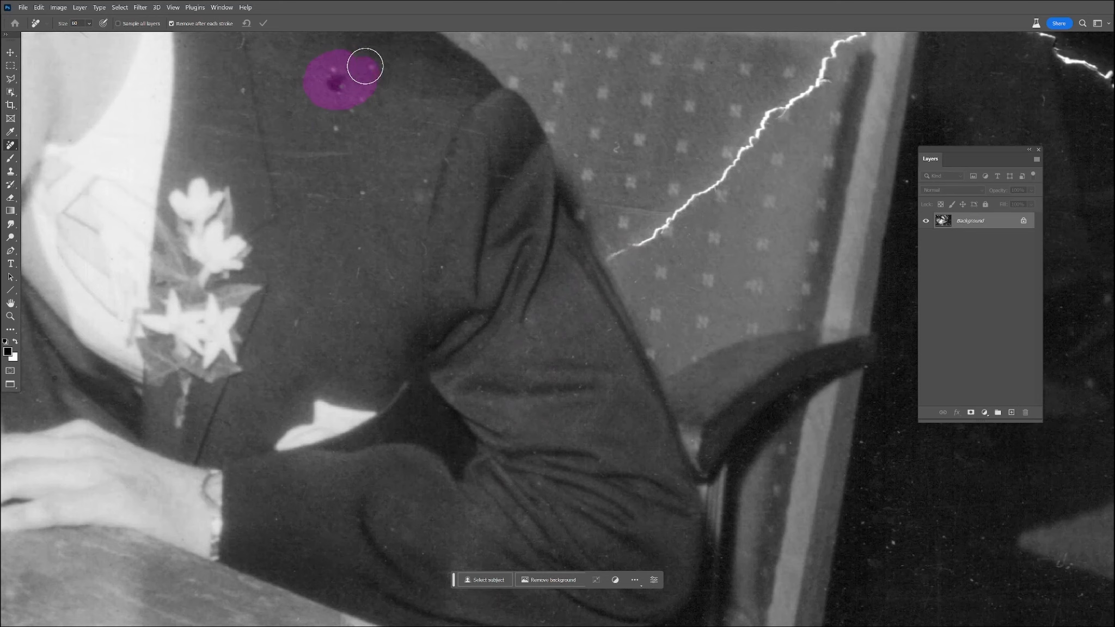
mouse_move(358, 191)
mouse_down()
mouse_move(309, 187)
mouse_move(338, 202)
mouse_up()
drag(355, 232, 354, 258)
drag(441, 251, 437, 277)
Brush away the white tear running diagonally across the patterned chair back up to its top rail.
drag(717, 220, 548, 370)
mouse_move(444, 407)
mouse_down()
mouse_move(547, 334)
mouse_move(706, 164)
mouse_up()
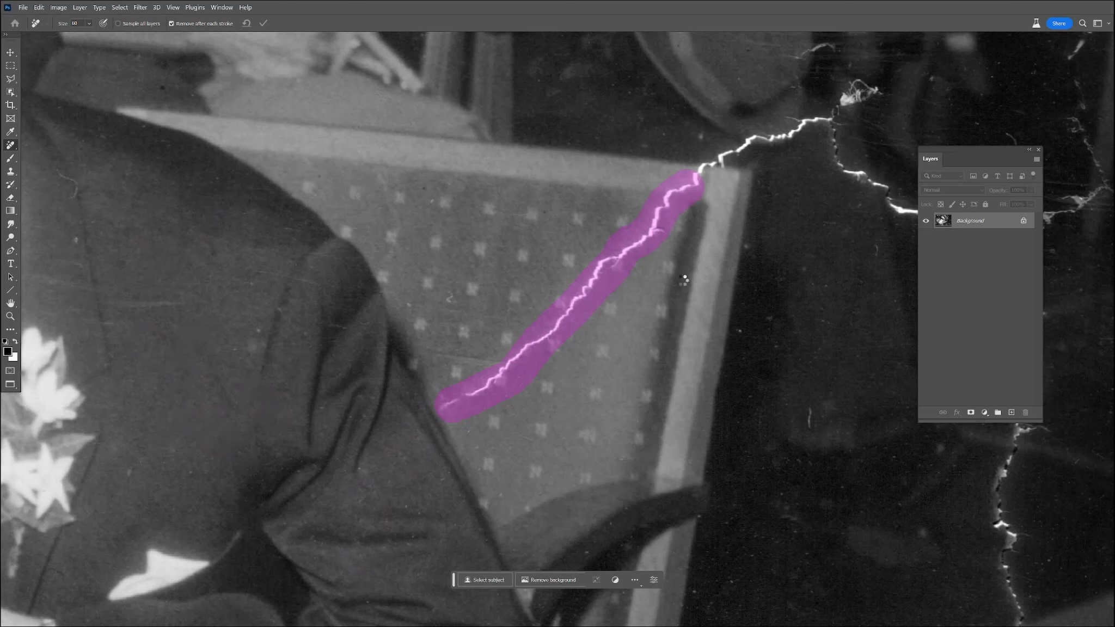
drag(634, 303, 473, 426)
mouse_move(531, 303)
mouse_down()
mouse_move(569, 280)
mouse_move(589, 285)
mouse_move(709, 204)
mouse_move(623, 181)
mouse_up()
Remove the tear and scratches near the hat and through the dark background down towards the lighter triangular shape.
mouse_move(673, 242)
mouse_down()
mouse_move(706, 304)
mouse_move(805, 368)
mouse_move(860, 380)
mouse_move(850, 413)
mouse_up()
drag(677, 482, 442, 479)
mouse_move(626, 346)
mouse_down()
mouse_move(706, 315)
mouse_move(673, 230)
mouse_move(684, 121)
mouse_up()
drag(615, 250, 609, 283)
drag(478, 369, 478, 379)
drag(654, 477, 643, 240)
mouse_move(641, 200)
mouse_down()
mouse_move(616, 188)
mouse_move(620, 289)
mouse_move(610, 297)
mouse_move(633, 303)
mouse_move(615, 310)
mouse_move(591, 367)
mouse_move(603, 416)
mouse_move(585, 438)
mouse_up()
mouse_move(654, 463)
mouse_down()
mouse_move(693, 190)
mouse_move(650, 239)
mouse_move(653, 421)
mouse_up()
mouse_move(723, 432)
mouse_down()
mouse_move(684, 231)
mouse_move(689, 435)
mouse_up()
Clean up the lighter triangular shape and remove the tear running below it towards the ferns.
mouse_move(567, 193)
mouse_down()
mouse_move(588, 182)
mouse_move(615, 109)
mouse_up()
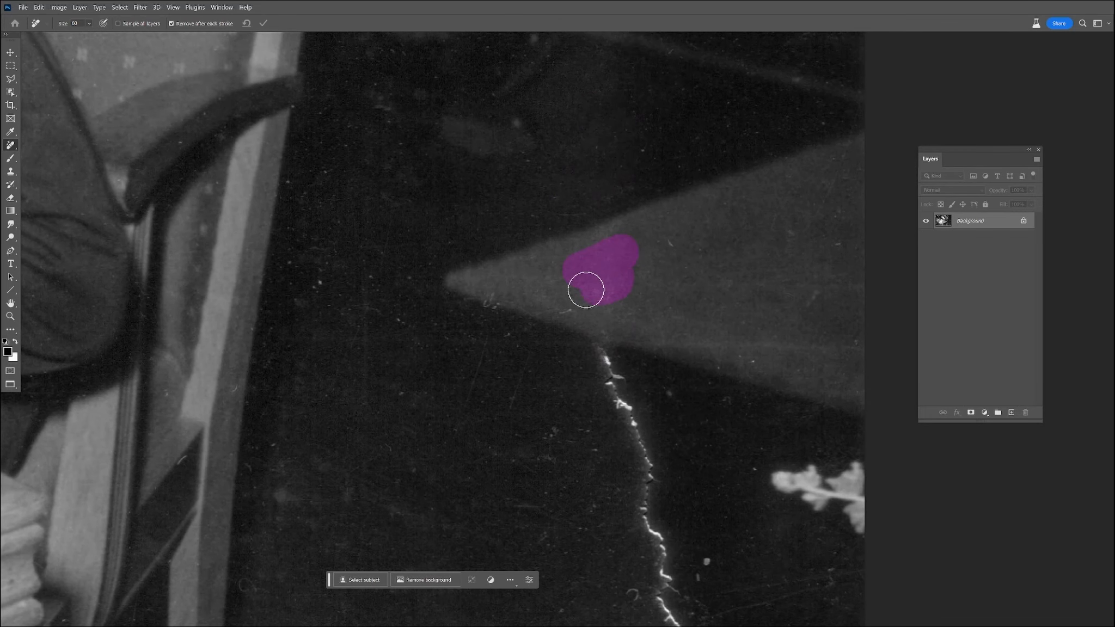
drag(671, 249, 692, 249)
mouse_move(584, 314)
mouse_down()
mouse_move(630, 377)
mouse_move(626, 436)
mouse_move(587, 388)
mouse_move(663, 387)
mouse_move(586, 191)
mouse_move(601, 252)
mouse_up()
scroll(590, 236, down, 2)
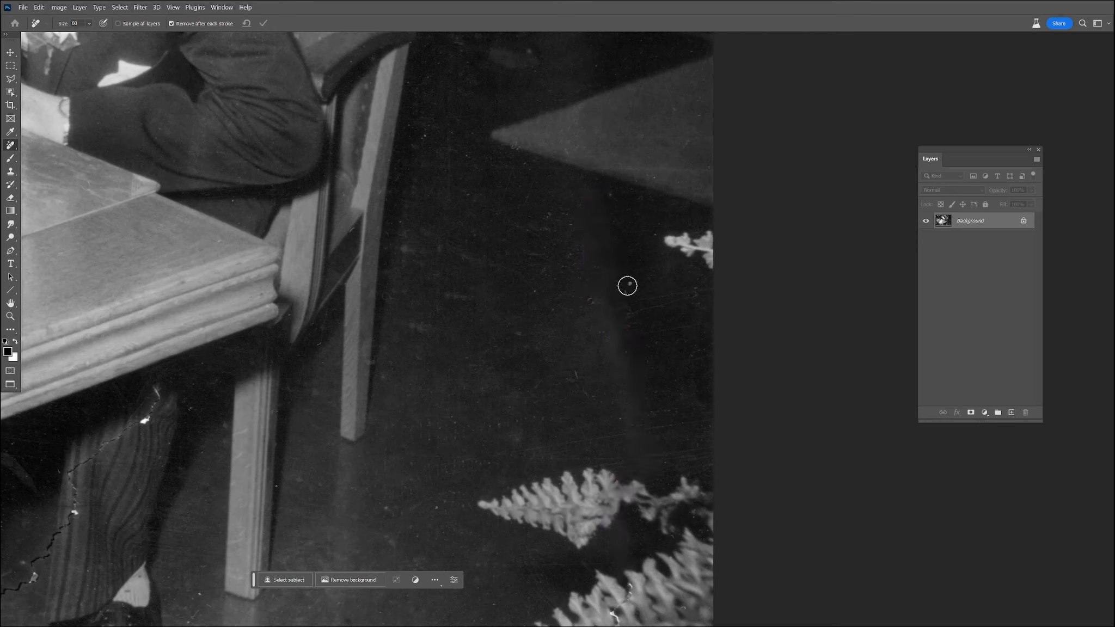
Remove the remaining specks and scratches from the dark floor between the chair and the ferns.
mouse_move(631, 283)
mouse_down()
mouse_move(590, 329)
mouse_move(640, 357)
mouse_up()
mouse_move(578, 373)
mouse_down()
mouse_move(568, 383)
mouse_move(588, 403)
mouse_up()
mouse_move(584, 249)
mouse_down()
mouse_move(563, 274)
mouse_move(564, 233)
mouse_move(513, 331)
mouse_up()
drag(435, 234, 509, 266)
drag(457, 208, 460, 182)
mouse_move(446, 143)
mouse_down()
mouse_move(451, 159)
mouse_move(430, 149)
mouse_up()
drag(456, 130, 476, 157)
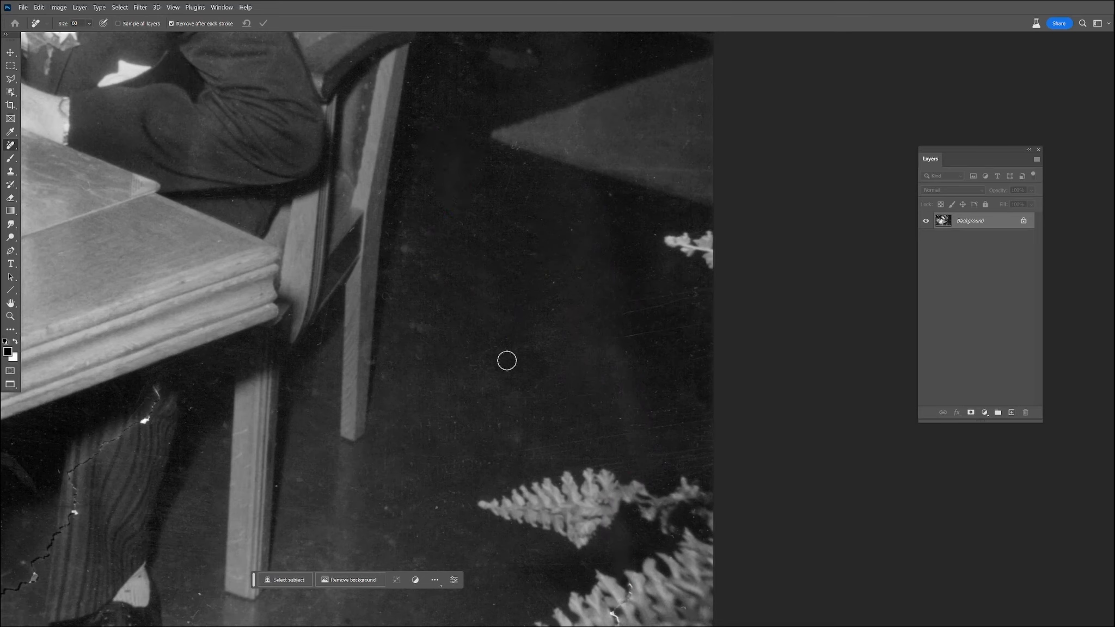
Remove the tear running across the striped trouser leg beneath the table, including the white damage near the table's edge.
drag(553, 392, 637, 236)
mouse_move(708, 431)
mouse_down()
mouse_move(689, 471)
mouse_move(651, 493)
mouse_up()
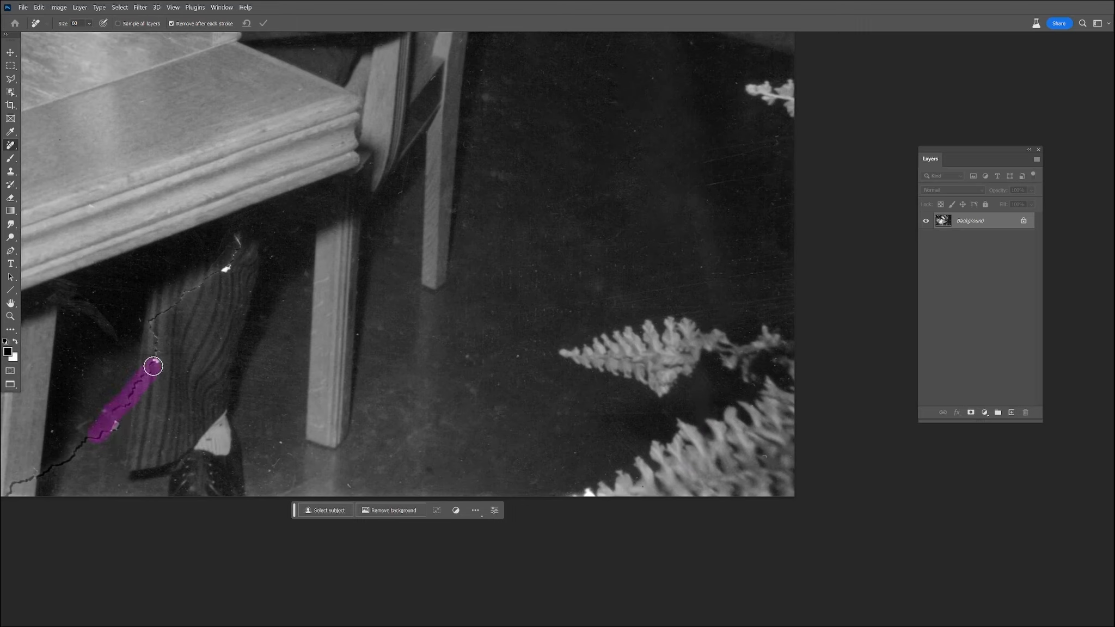
drag(124, 425, 100, 422)
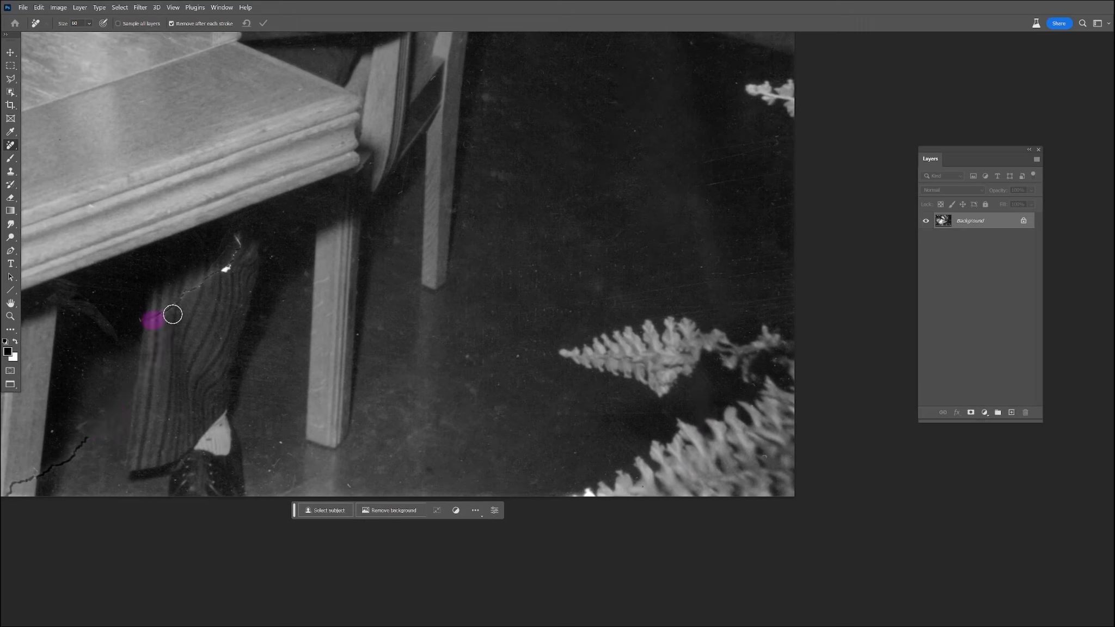
mouse_move(207, 348)
mouse_down()
mouse_move(441, 336)
mouse_move(494, 306)
mouse_up()
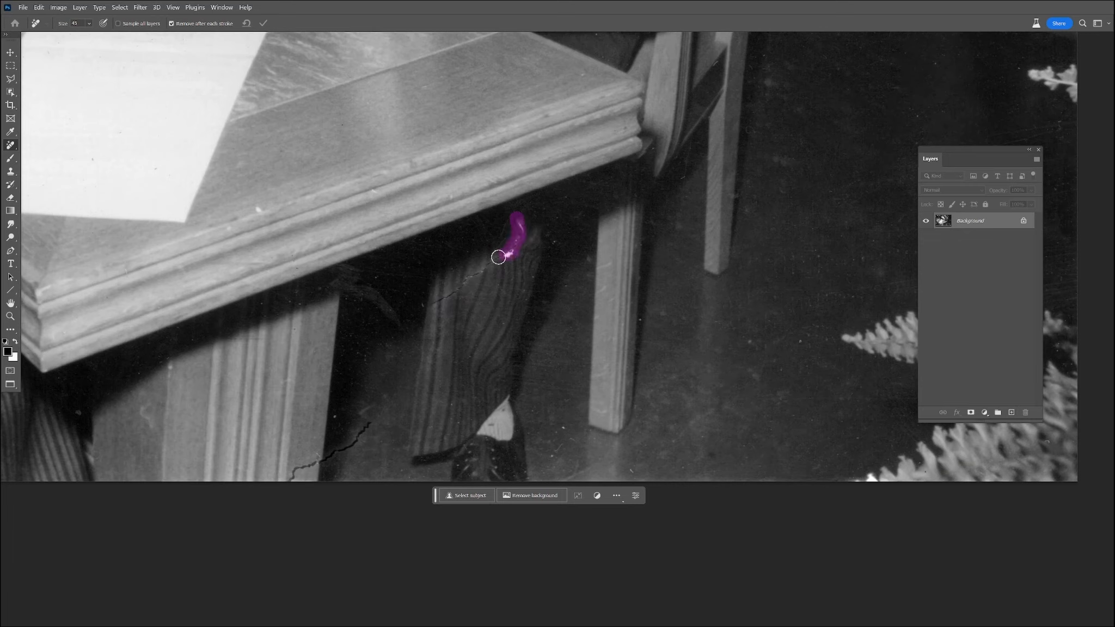
drag(415, 310, 356, 288)
drag(524, 242, 525, 243)
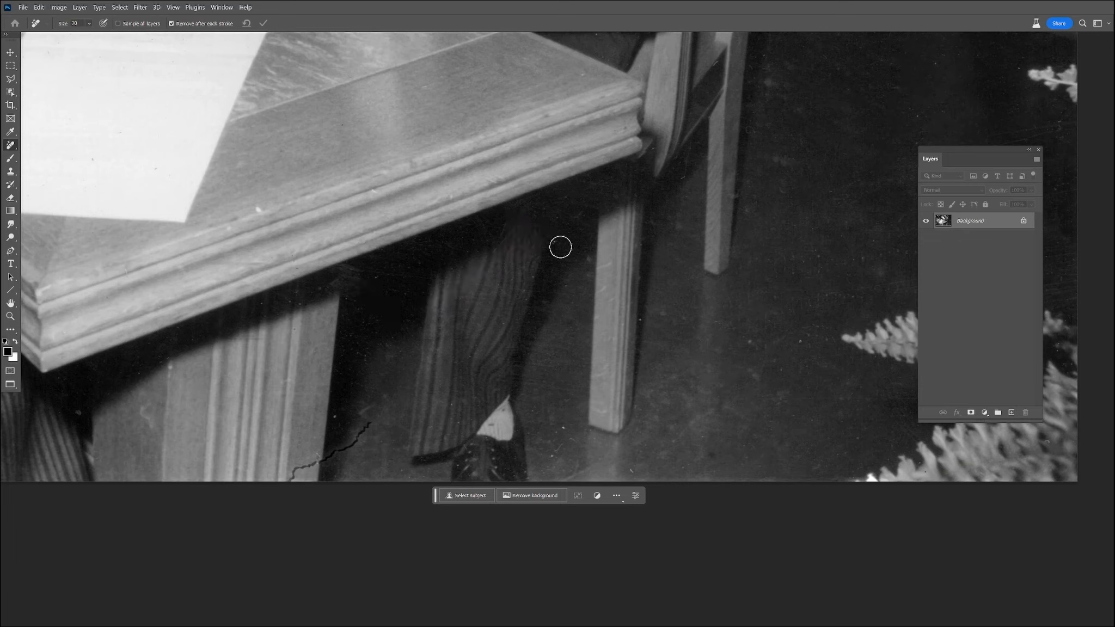
Remove the dark crack across the table's pedestal base and the white speck on the table's front edge.
drag(364, 272, 286, 297)
click(253, 209)
drag(218, 264, 315, 270)
mouse_move(396, 386)
mouse_down()
mouse_move(417, 338)
mouse_move(389, 382)
mouse_up()
drag(313, 431, 313, 430)
drag(191, 317, 190, 321)
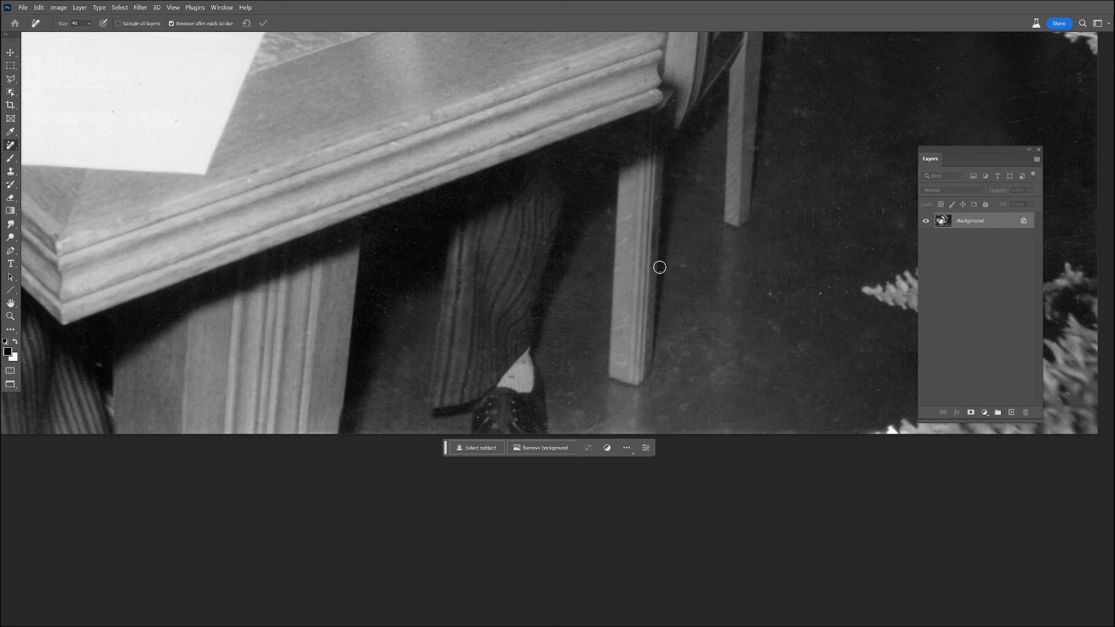
Try to remove the bright white speck from the patterned chair back.
scroll(776, 278, down, 8)
drag(727, 231, 623, 418)
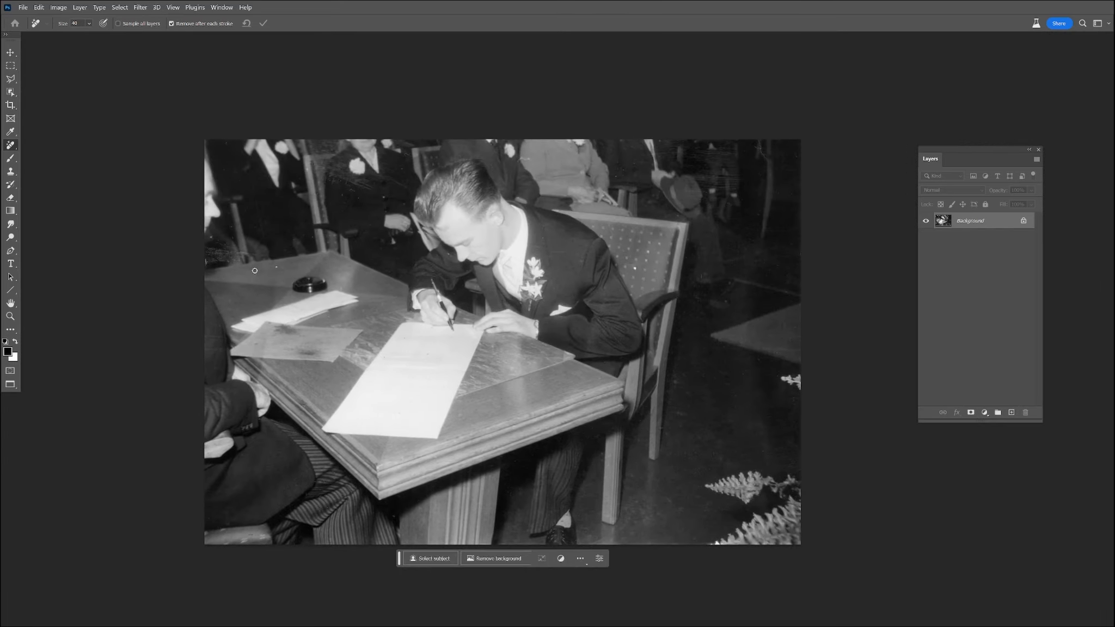
scroll(260, 274, up, 2)
scroll(518, 301, down, 8)
drag(724, 317, 655, 328)
scroll(651, 328, up, 4)
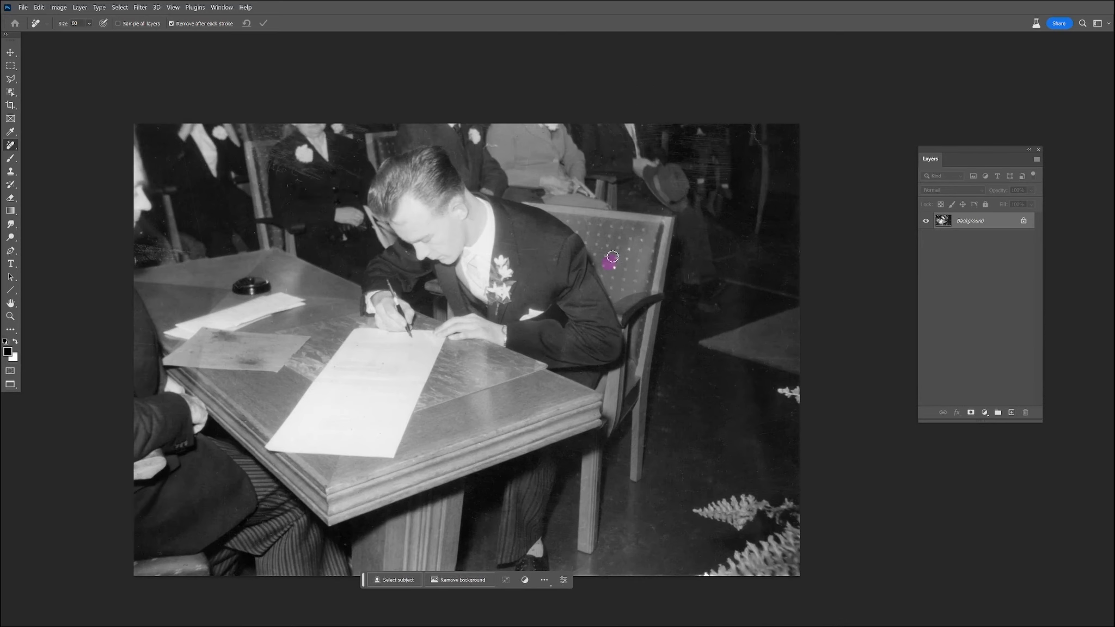
Add a Levels adjustment layer above the photo and darken its midtones.
click(984, 413)
click(1002, 464)
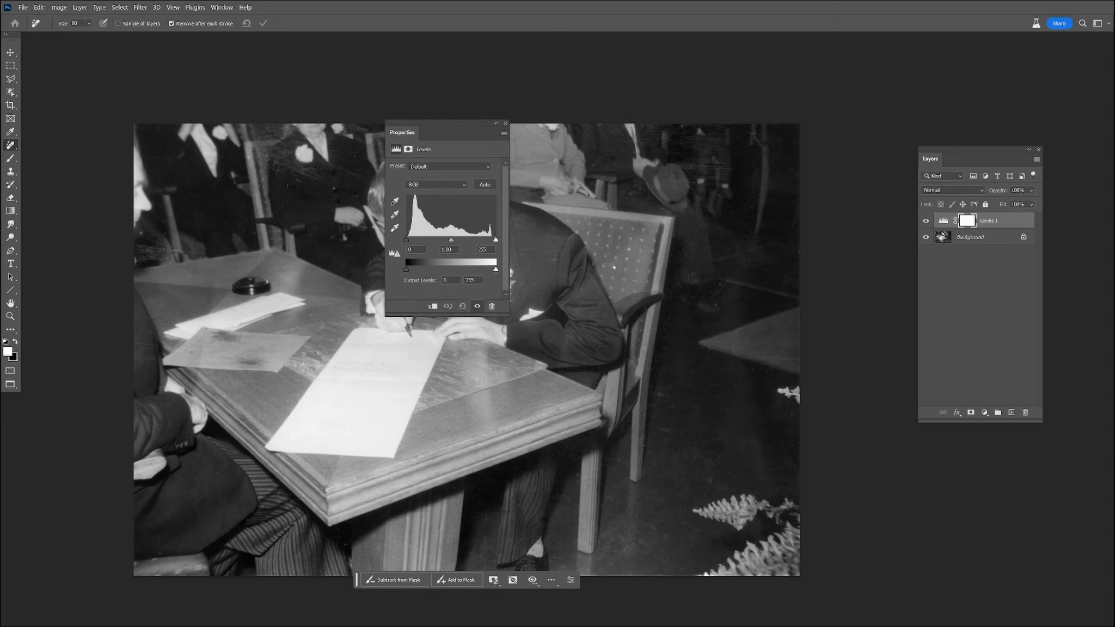
drag(452, 242, 455, 242)
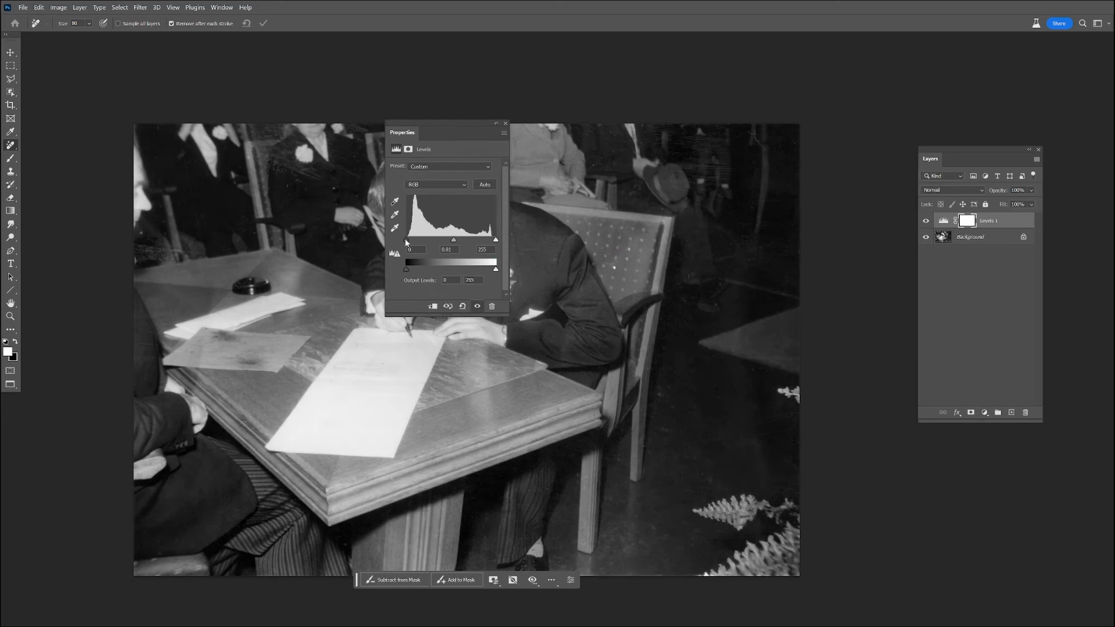
Invert the Levels mask to hide the adjustment and paint it back in with white over the seated man's jacket sleeve.
click(504, 124)
key(ctrl+i)
click(10, 158)
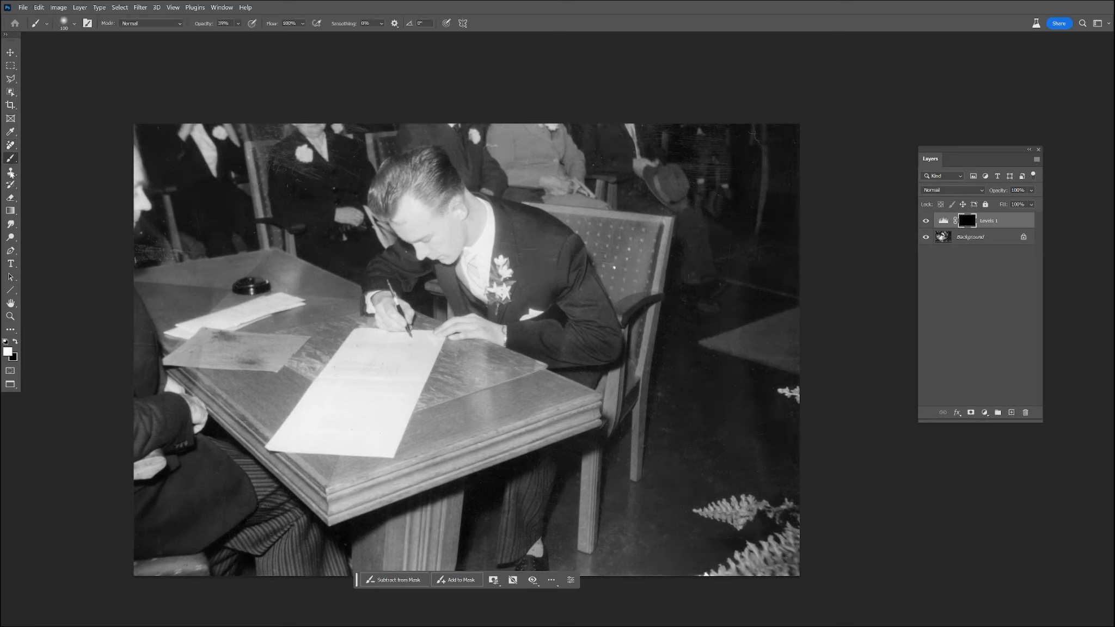
mouse_move(582, 351)
mouse_down()
mouse_move(588, 304)
mouse_move(653, 249)
mouse_move(630, 308)
mouse_move(586, 334)
mouse_up()
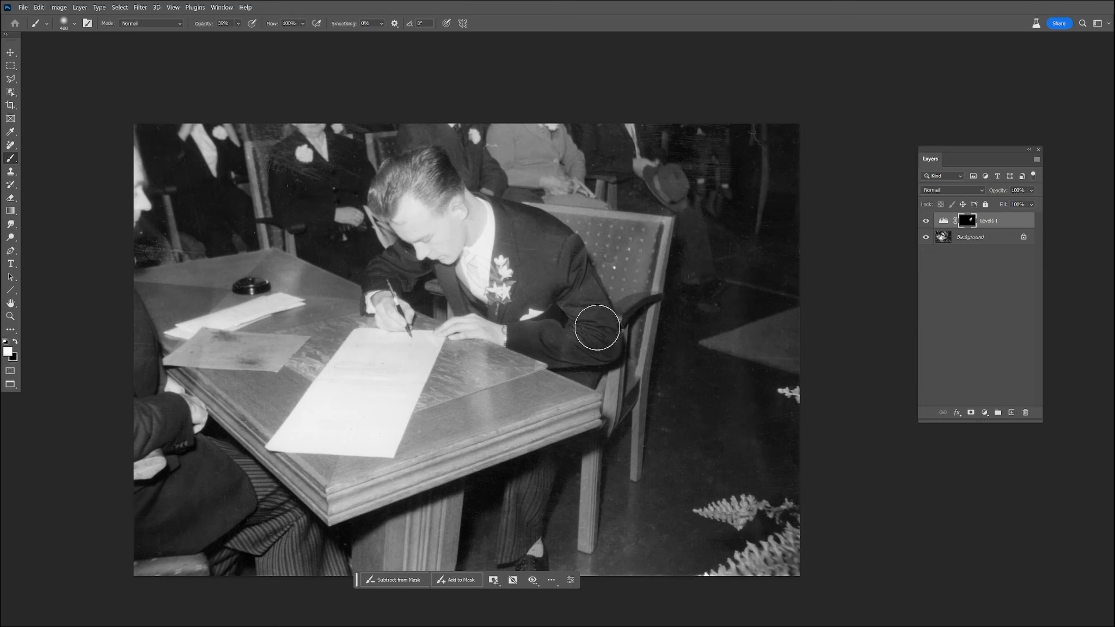
Refine the Levels adjustment with a black input of 4 and a midtone value of 0.81.
double_click(947, 221)
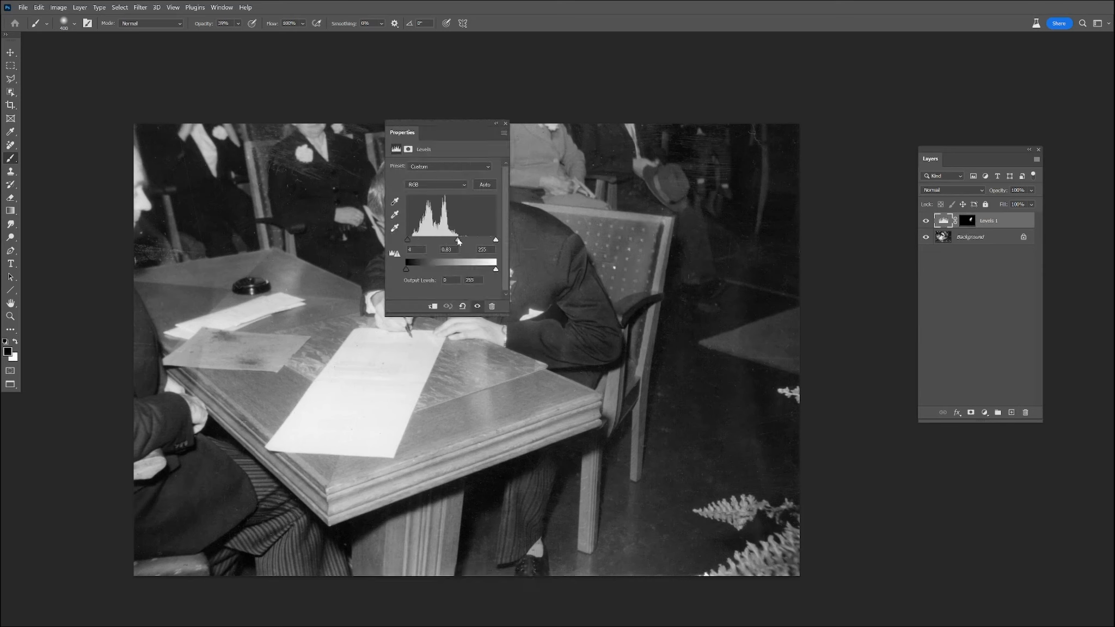
click(506, 124)
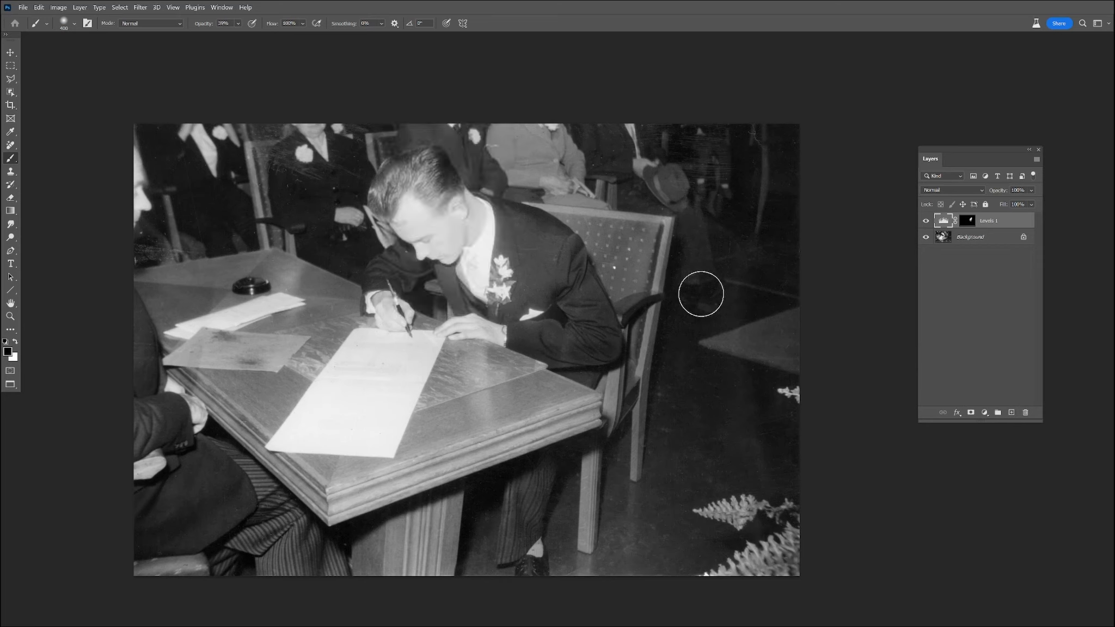
key(ctrl+shift+alt+n)
key(bracketright)
key(bracketright)
key(bracketright)
mouse_move(745, 307)
mouse_down()
mouse_move(763, 583)
mouse_move(811, 495)
mouse_up()
key(ctrl+z)
key(ctrl+z)
key(ctrl+z)
key(ctrl+shift+z)
key(ctrl+z)
Paint white on the Levels mask over the trouser leg, chair and dark floor to extend the darkening there.
click(967, 221)
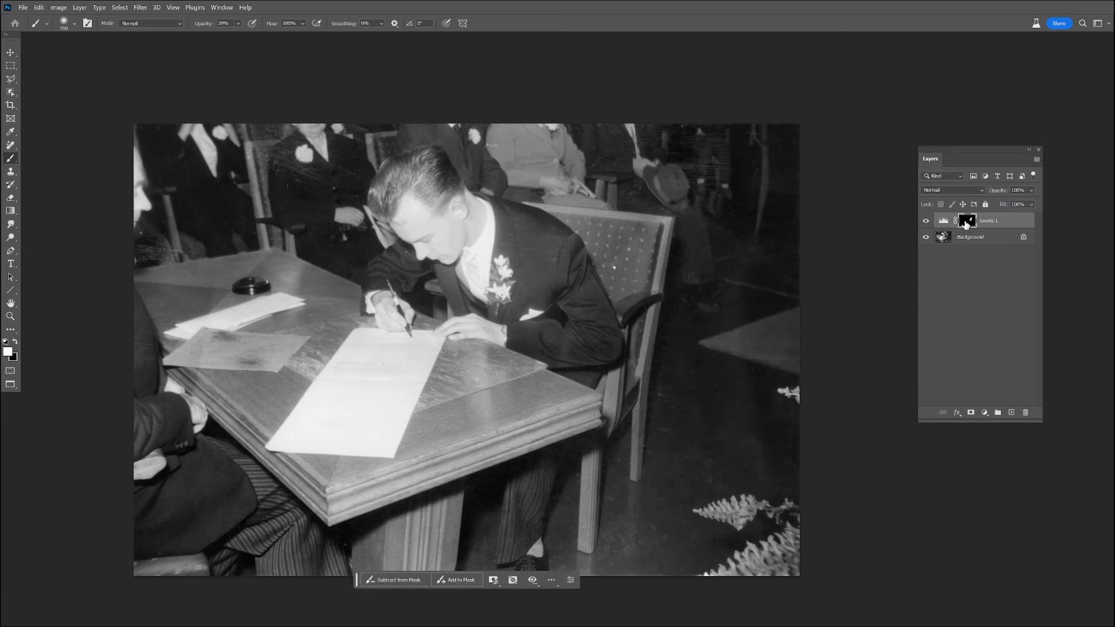
mouse_move(525, 490)
mouse_down()
mouse_move(603, 569)
mouse_move(646, 518)
mouse_move(635, 505)
mouse_up()
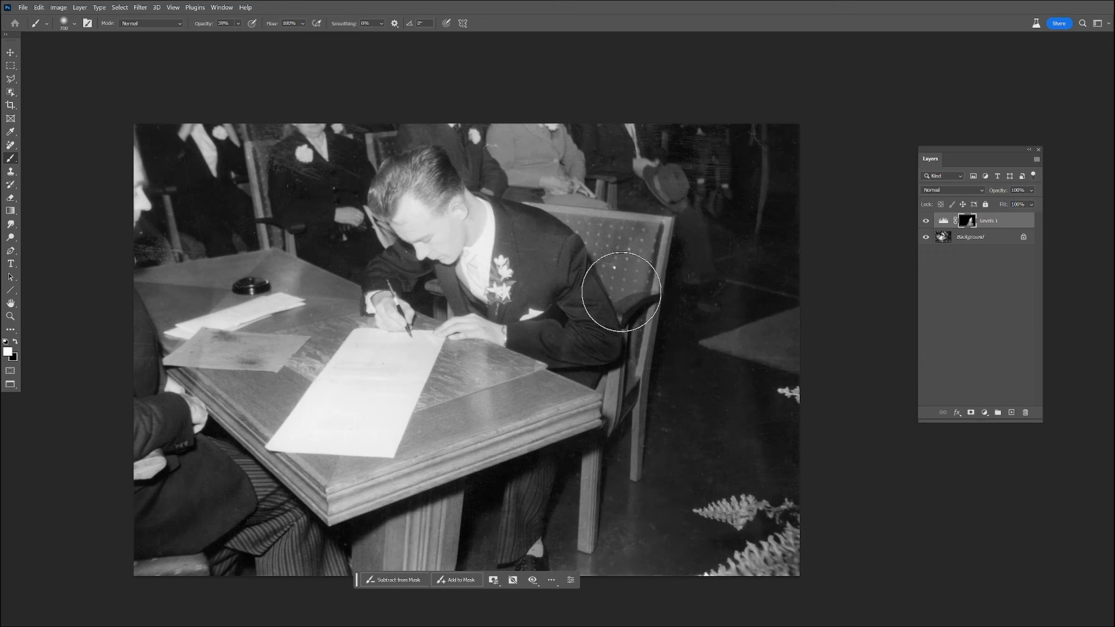
key(bracketleft)
key(bracketleft)
key(bracketleft)
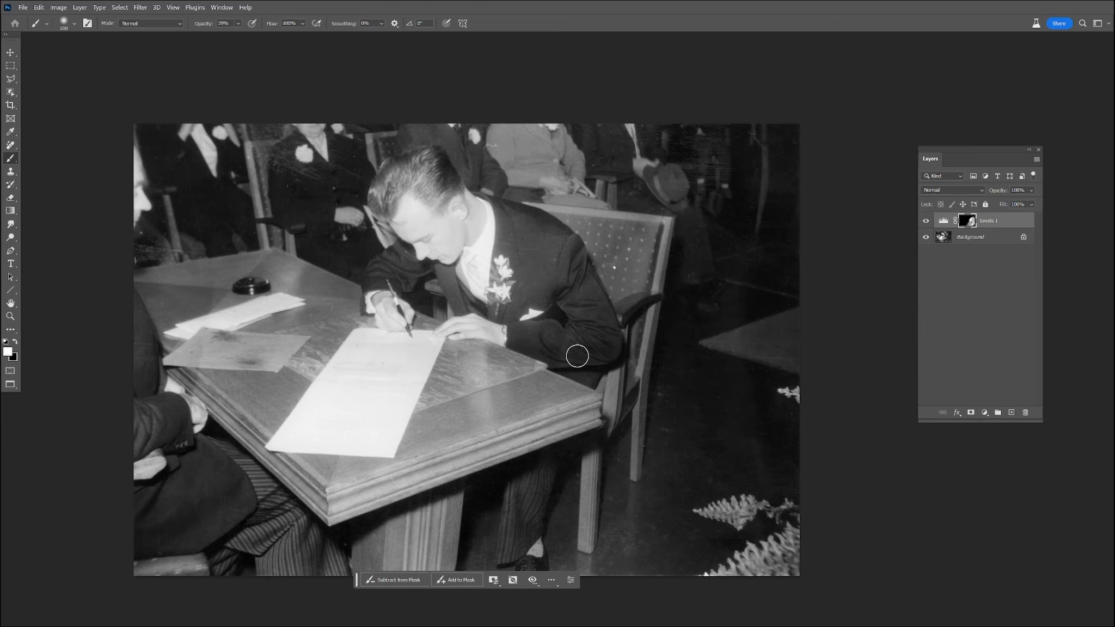
key(x)
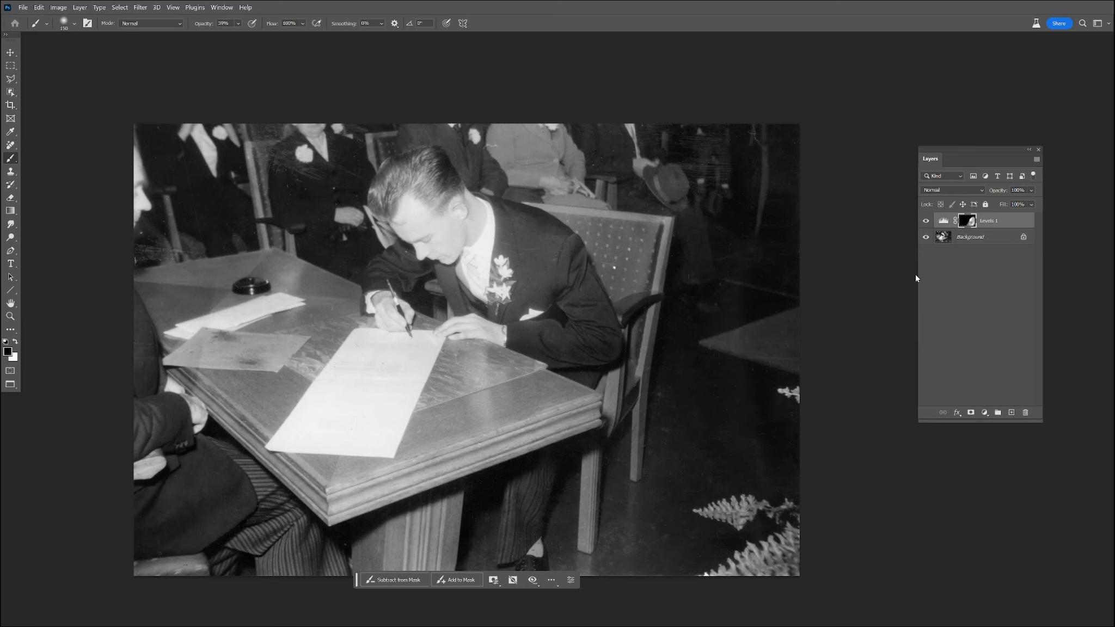
Flatten the Levels adjustment into the background layer.
right_click(981, 240)
click(980, 346)
scroll(675, 255, up, 4)
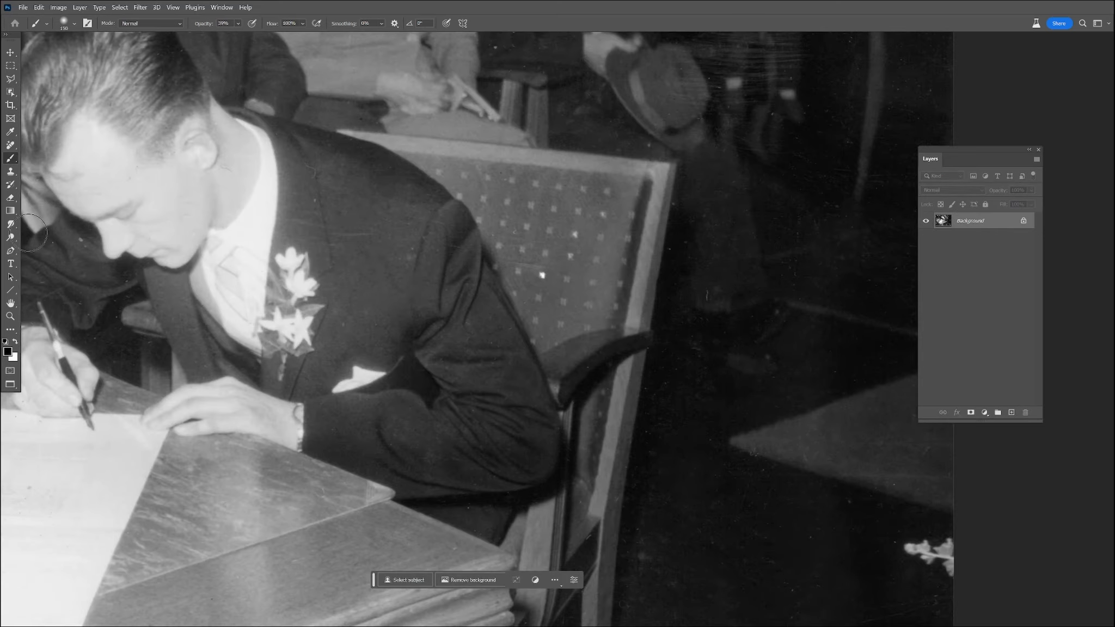
Remove the bright white speck from the patterned chair back using the Remove tool and Clone Stamp.
click(10, 145)
click(542, 276)
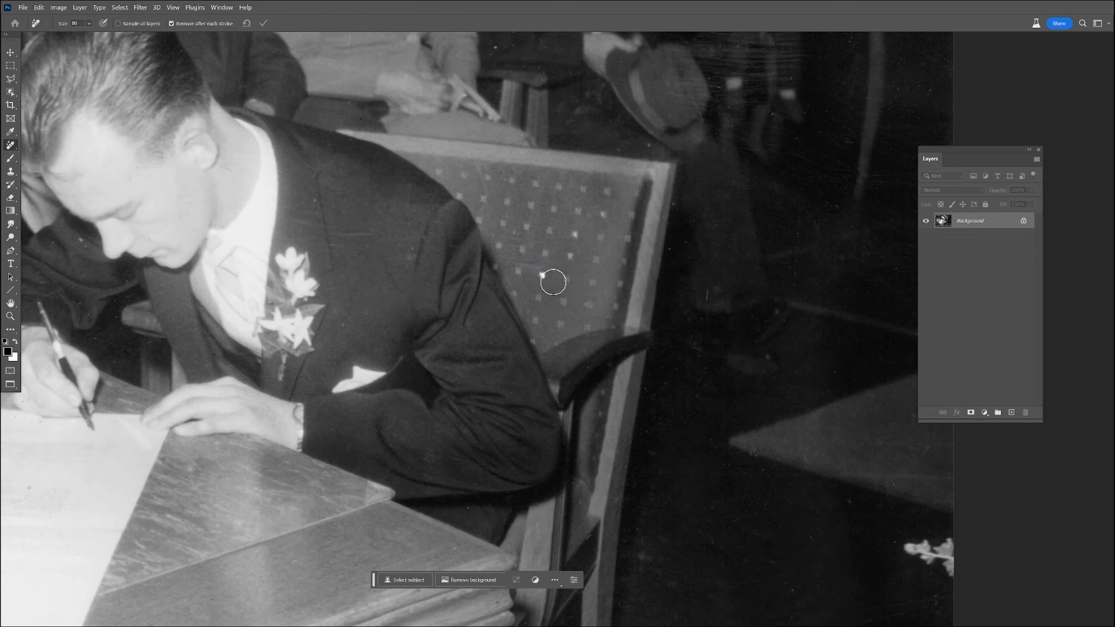
click(10, 173)
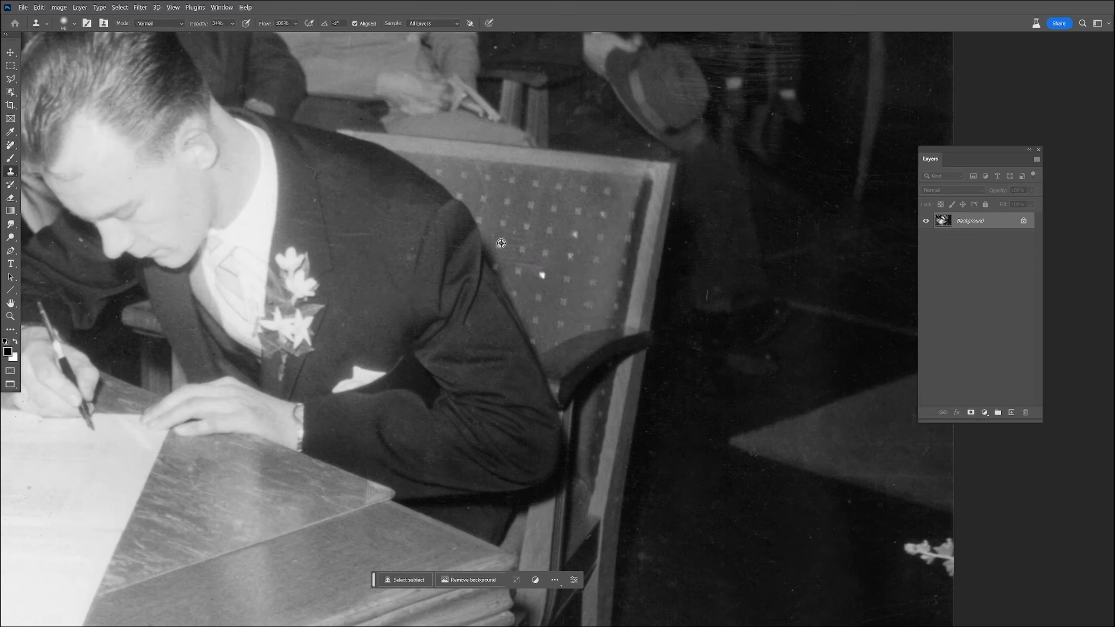
key(ctrl+z)
key(ctrl+z)
key(ctrl+z)
key(ctrl+z)
Remove the blemish on the jacket's upper sleeve and the scratches beside the hat with the Remove tool.
click(9, 145)
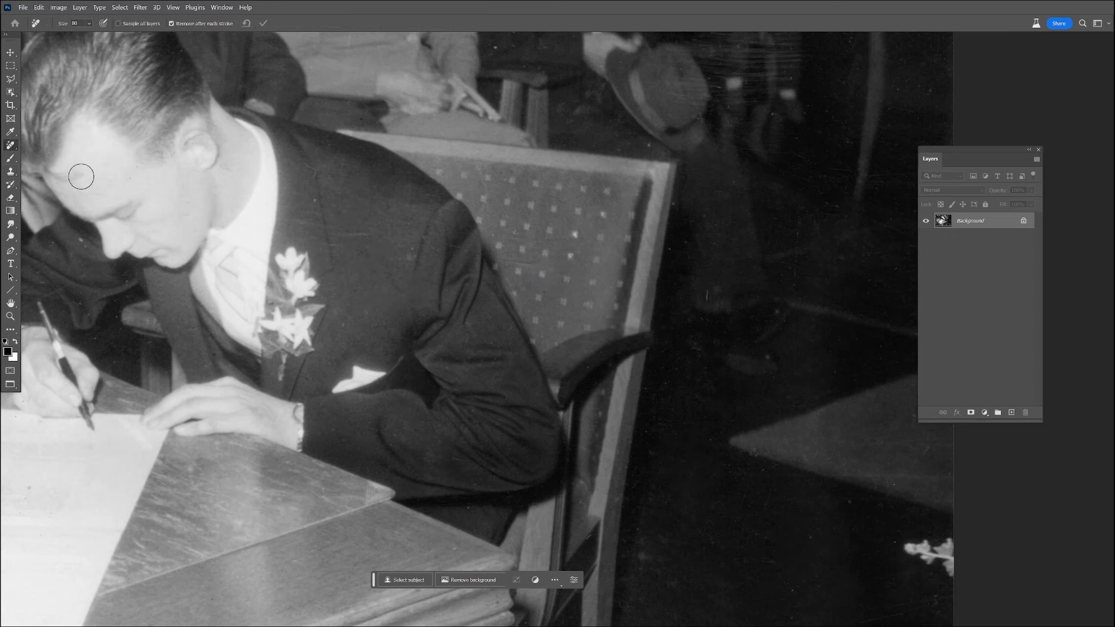
drag(393, 255, 395, 255)
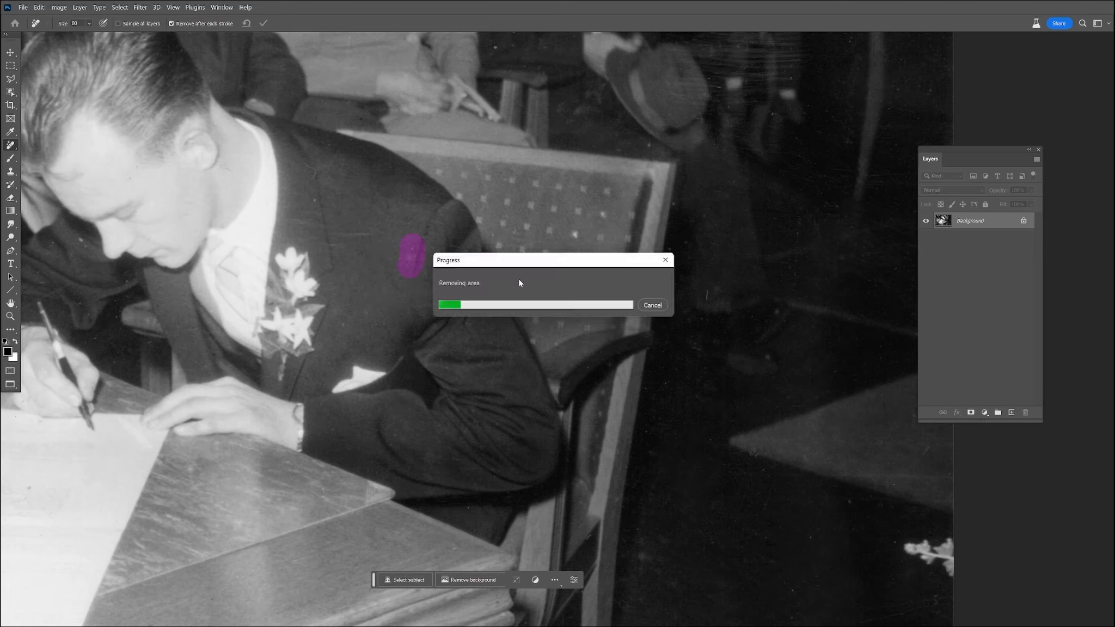
drag(722, 88, 727, 92)
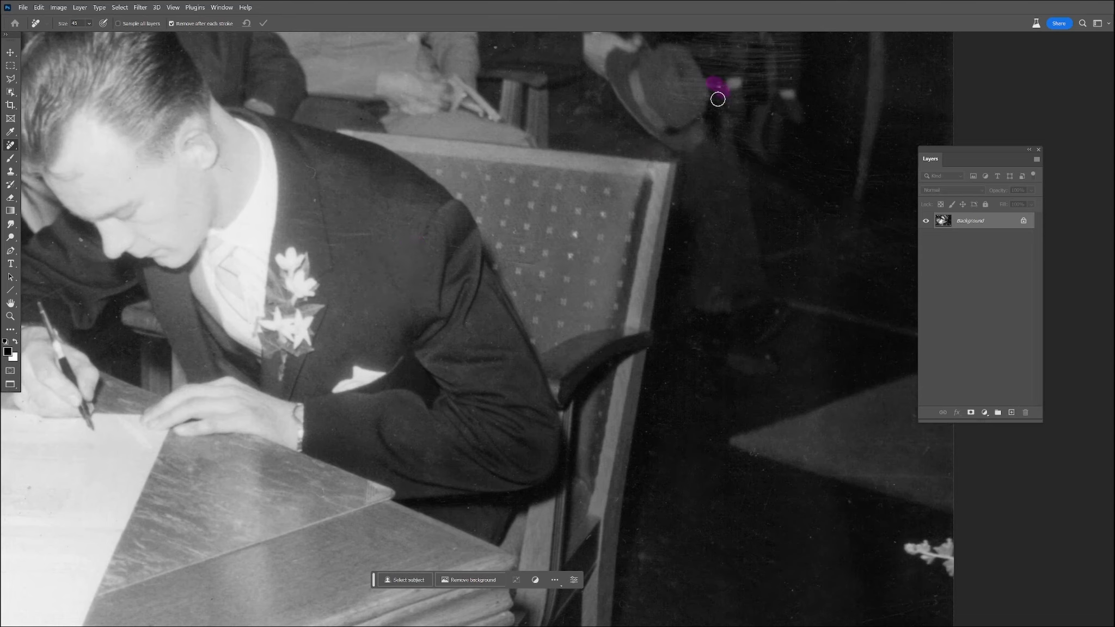
Clean the small dark specks off the white paper beneath the writing hand.
drag(229, 271, 318, 198)
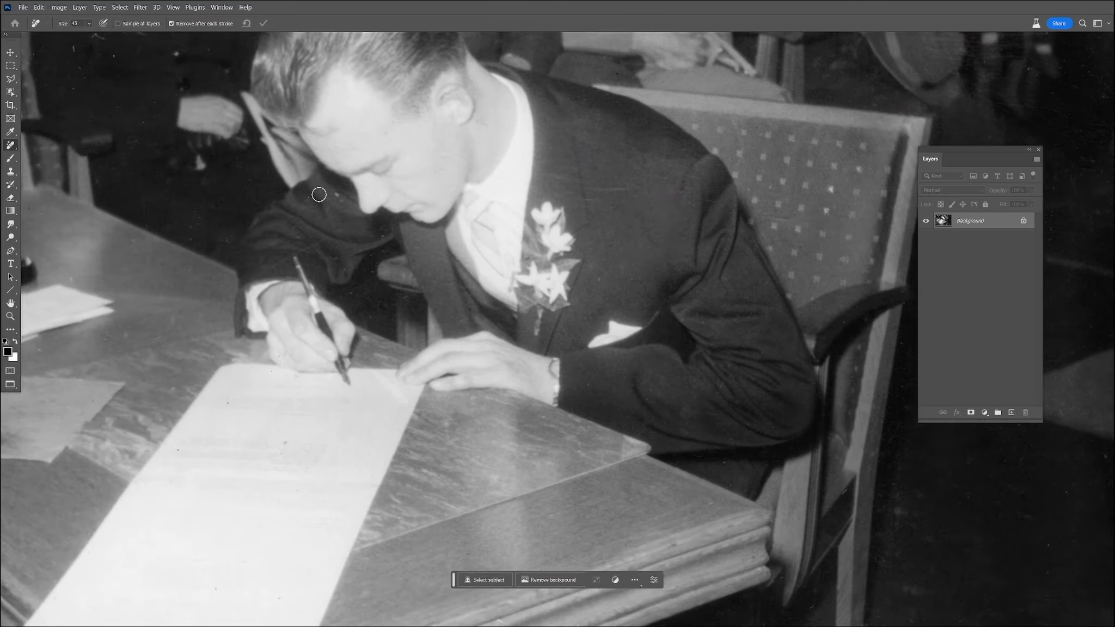
drag(315, 417, 471, 396)
drag(437, 421, 448, 419)
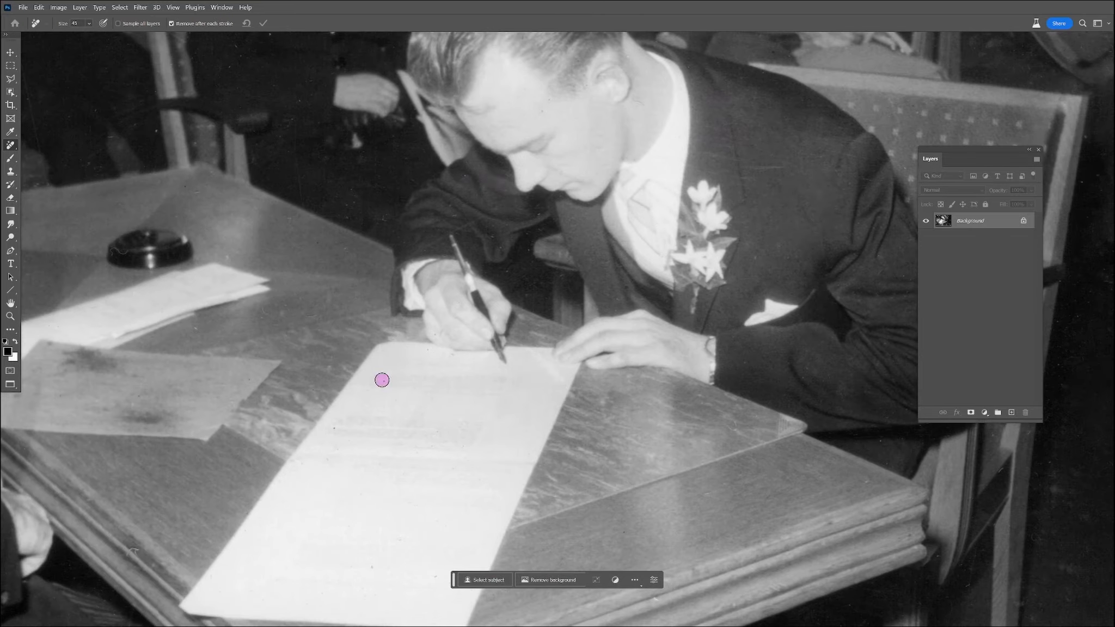
drag(279, 232, 436, 402)
drag(369, 240, 408, 433)
mouse_move(489, 388)
mouse_down()
mouse_move(398, 355)
mouse_move(416, 316)
mouse_move(431, 306)
mouse_move(428, 340)
mouse_move(499, 367)
mouse_move(494, 353)
mouse_move(512, 384)
mouse_up()
Rebuild the top edge of the chair behind the standing figures with the Clone Stamp at 100% opacity.
key(z)
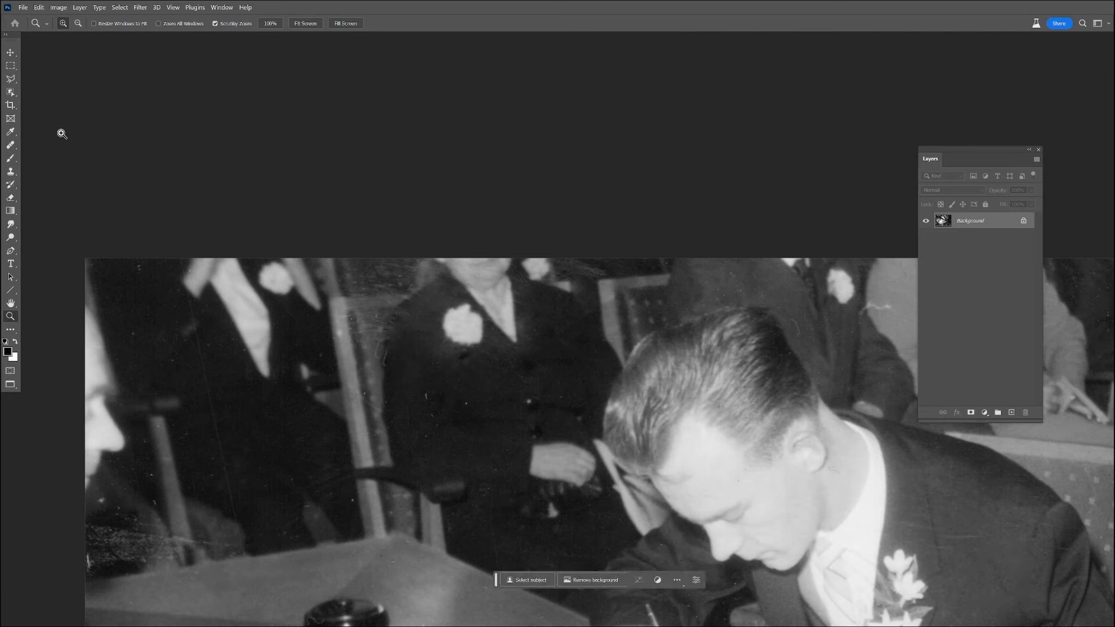
click(12, 171)
drag(234, 28, 288, 38)
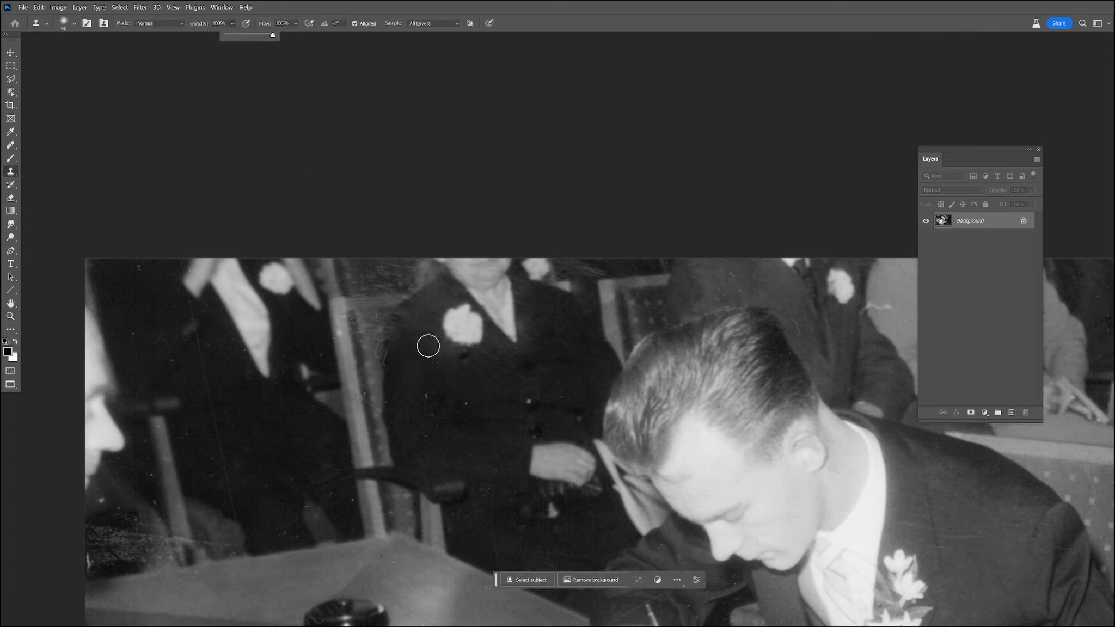
alt+click(597, 281)
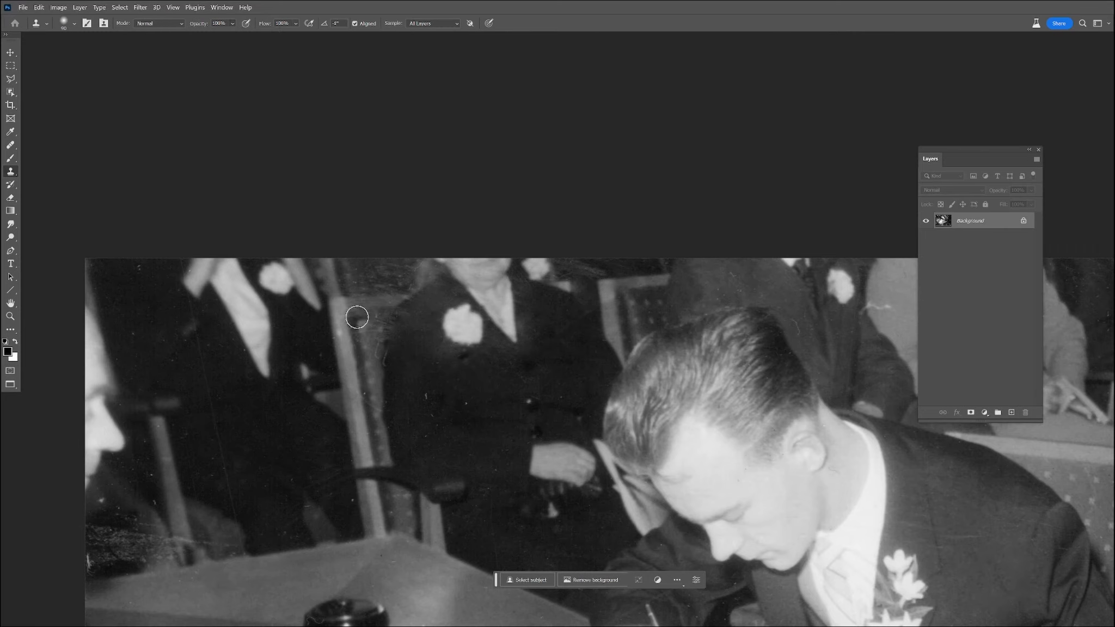
mouse_move(330, 300)
mouse_down()
mouse_move(376, 316)
mouse_move(366, 354)
mouse_move(386, 299)
mouse_move(361, 299)
mouse_move(397, 276)
mouse_move(361, 289)
mouse_move(384, 316)
mouse_move(377, 341)
mouse_move(429, 302)
mouse_move(389, 360)
mouse_move(435, 318)
mouse_up()
Clone clean dark jacket texture over the damaged shoulder of the standing figure wearing the white flower.
alt+click(220, 381)
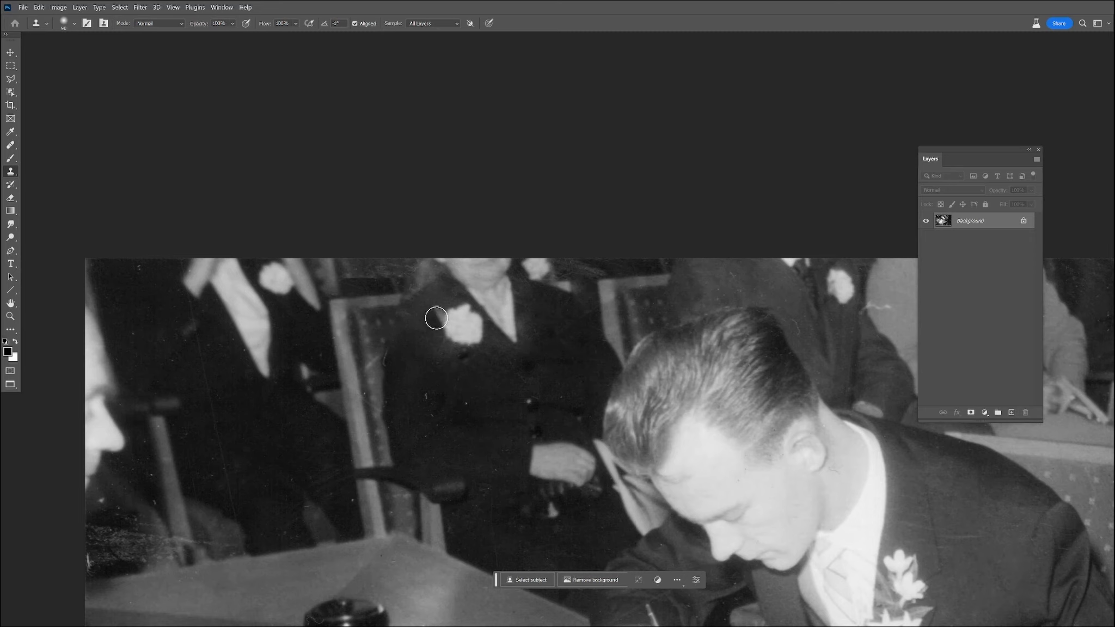
alt+click(240, 315)
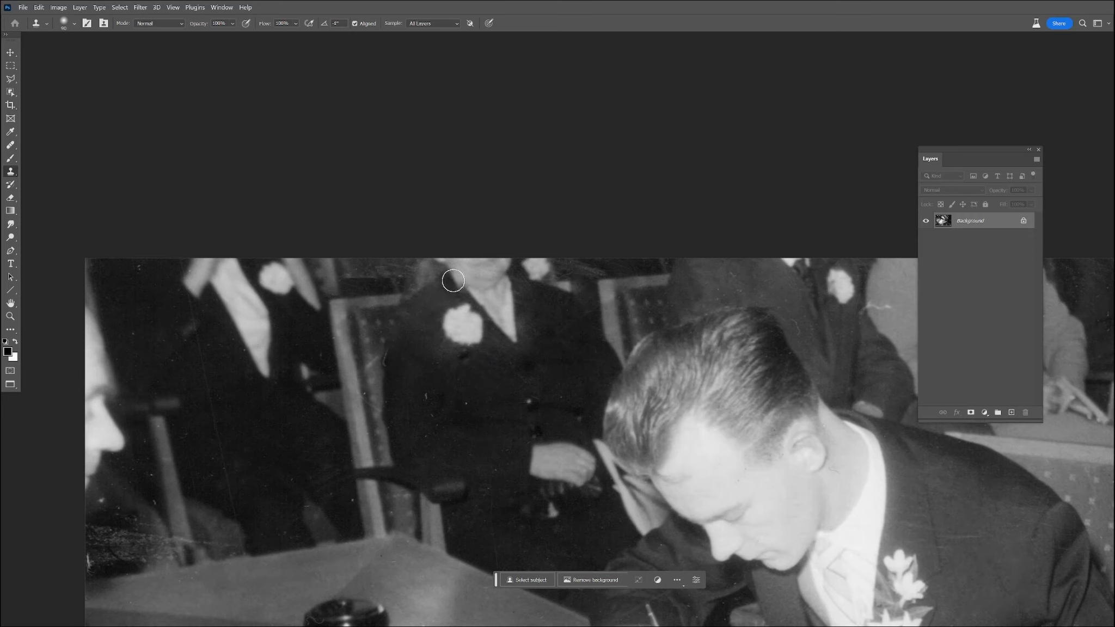
mouse_move(462, 288)
mouse_down()
mouse_move(426, 301)
mouse_move(416, 319)
mouse_move(439, 303)
mouse_move(424, 337)
mouse_move(403, 344)
mouse_move(457, 352)
mouse_move(430, 346)
mouse_move(428, 305)
mouse_up()
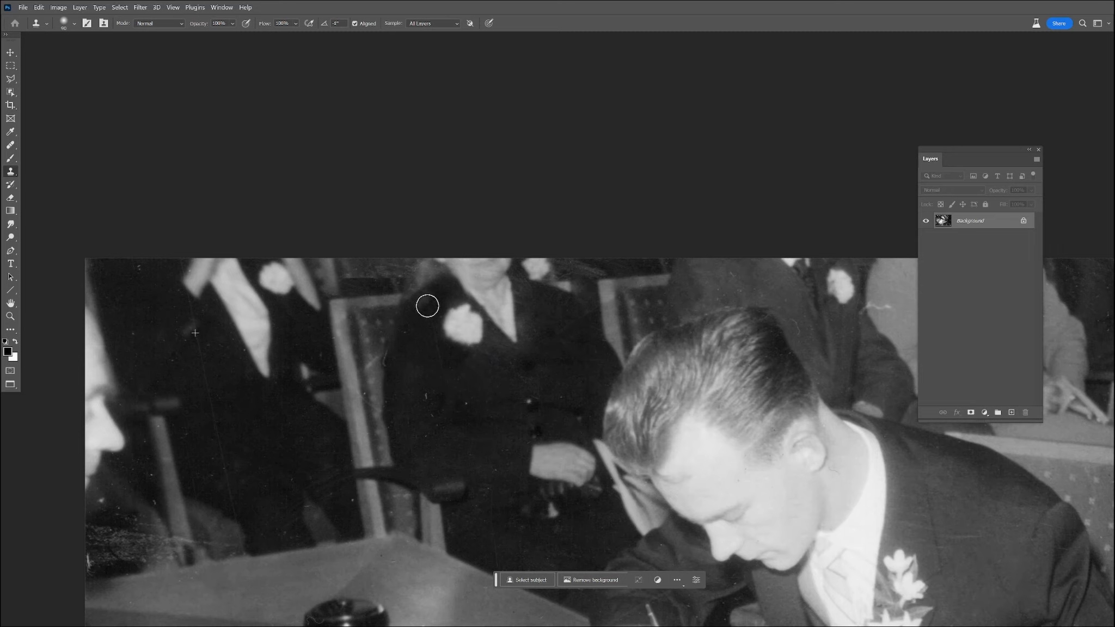